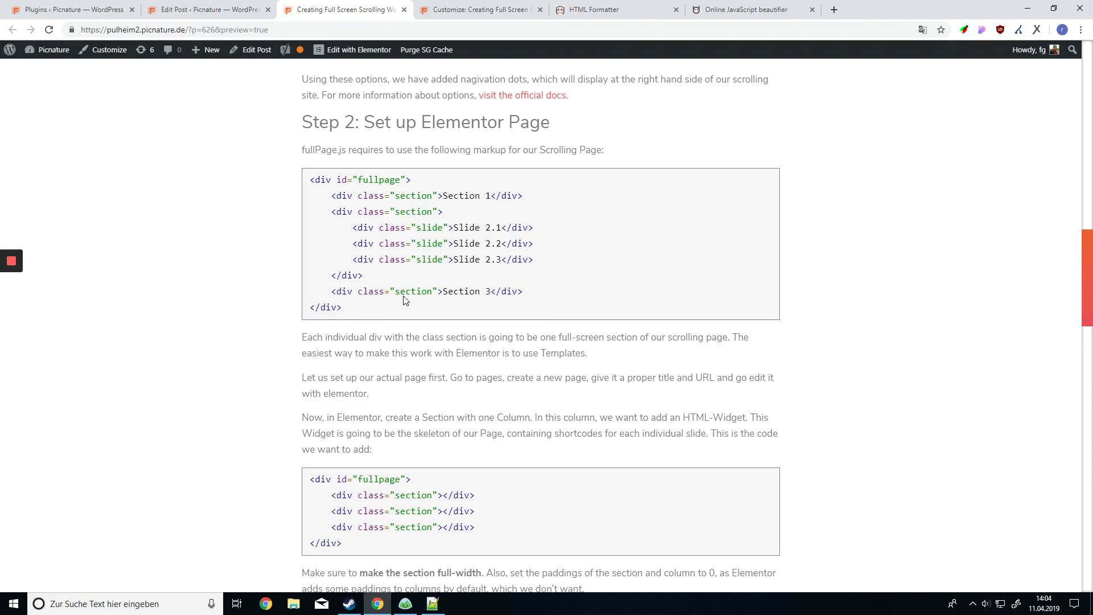
# Switch to the Edit Post tab, which shows the article's raw HTML in the text editor.
pyautogui.hotkey('ctrl', 'shift', 'Tab')
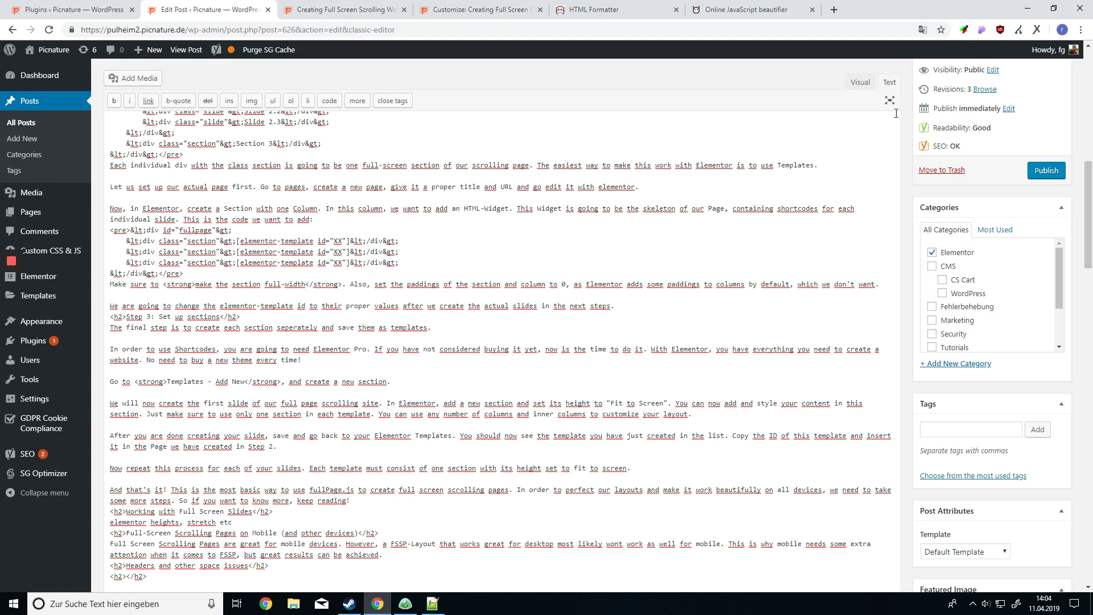
# View the article rendered in the Visual editor.
pyautogui.click(861, 83)
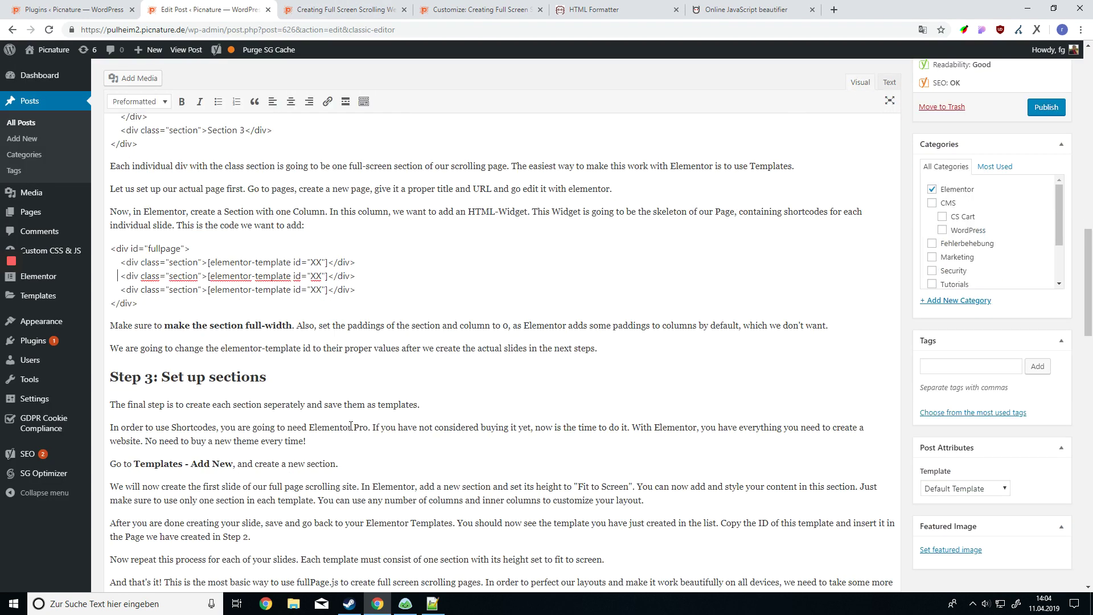
pyautogui.scroll(-5, 351, 426)
pyautogui.scroll(5, 197, 264)
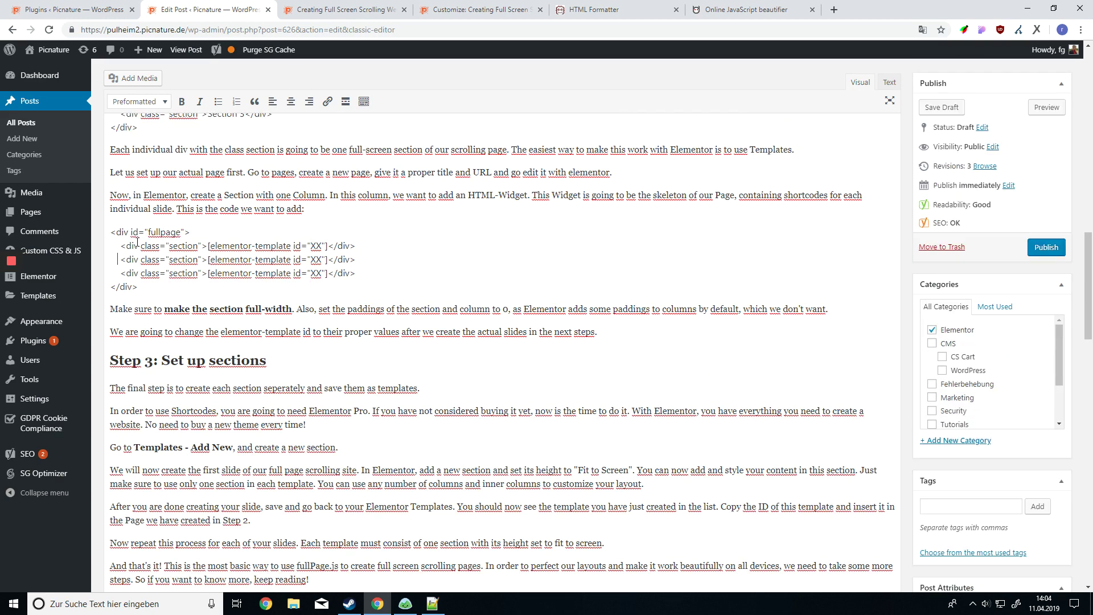
# Select the three elementor-template section lines in Text mode, then return to Visual view.
pyautogui.click(893, 84)
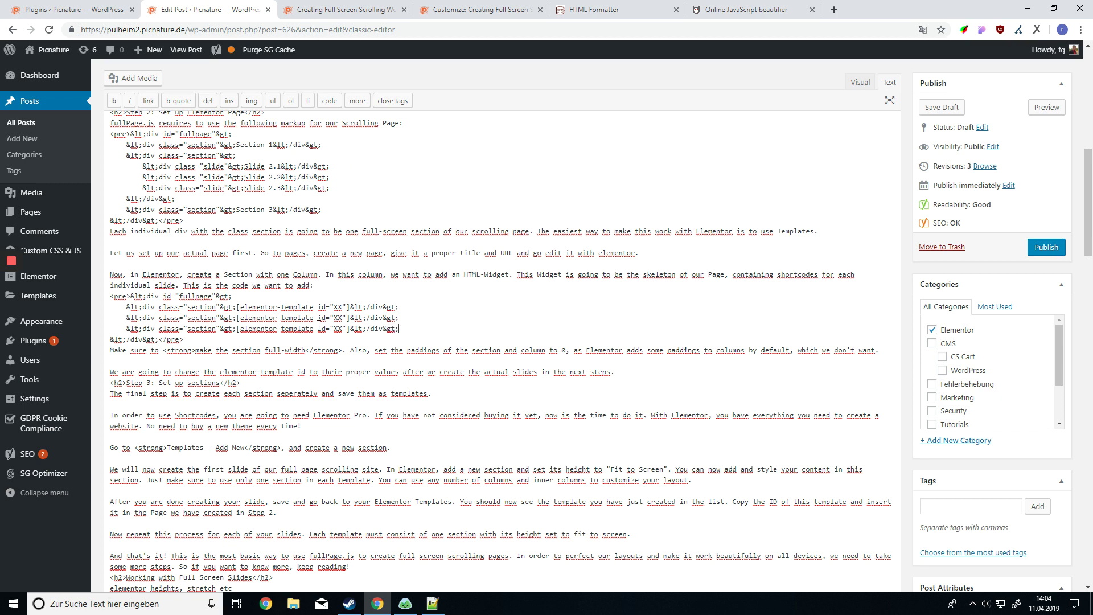
pyautogui.moveTo(399, 329); pyautogui.dragTo(128, 306)
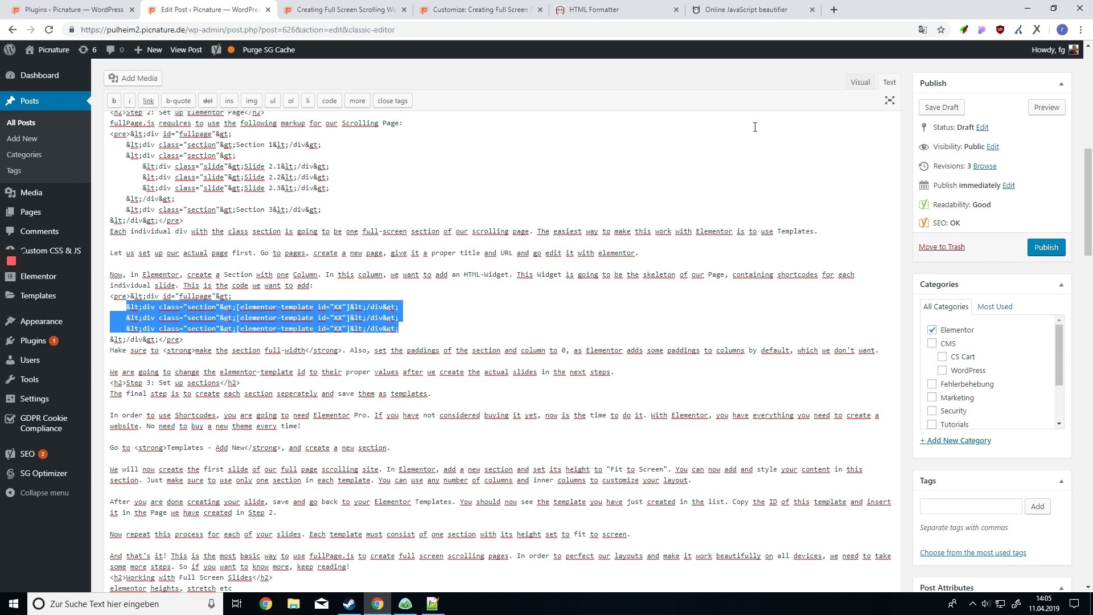
pyautogui.click(860, 82)
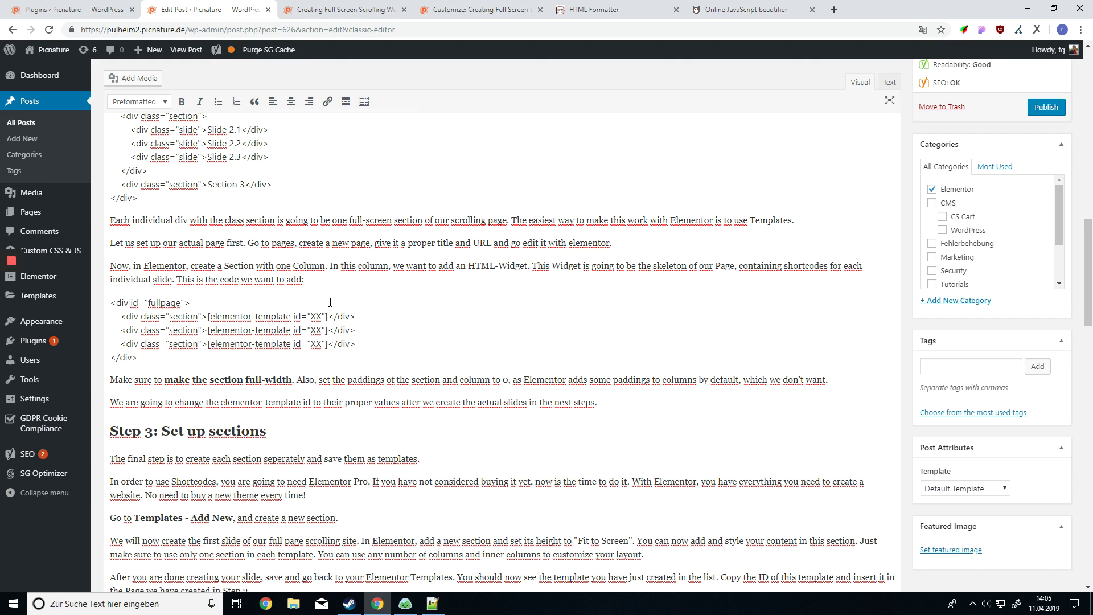
pyautogui.moveTo(121, 330); pyautogui.dragTo(109, 323)
pyautogui.click(108, 323)
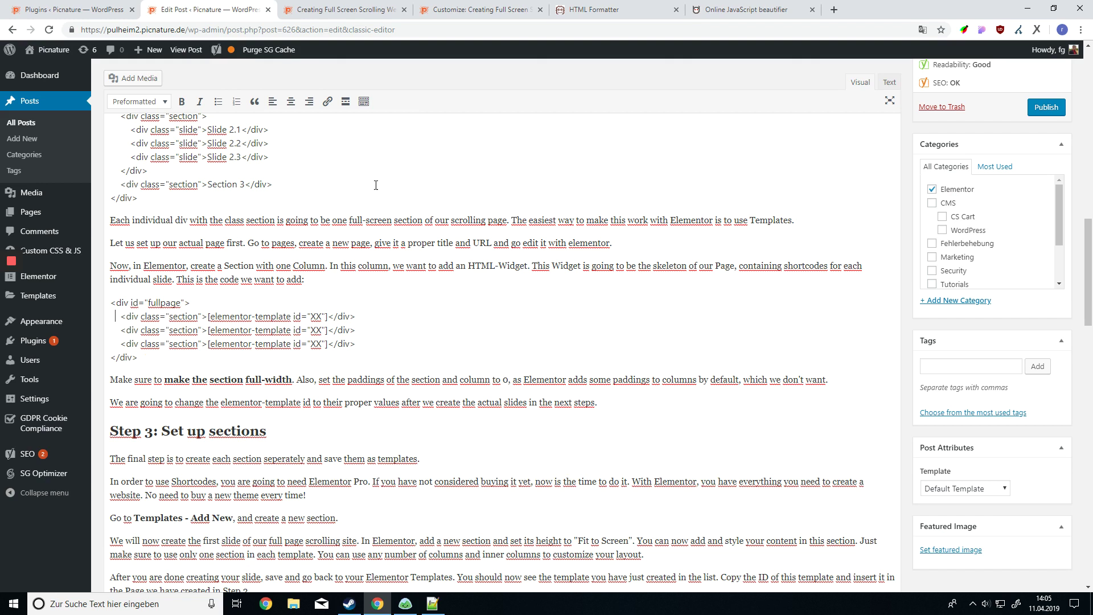
# Replace HTML Formatter's sample code with the fullpage div block (sections 612, 609, 606) and select it.
pyautogui.click(613, 6)
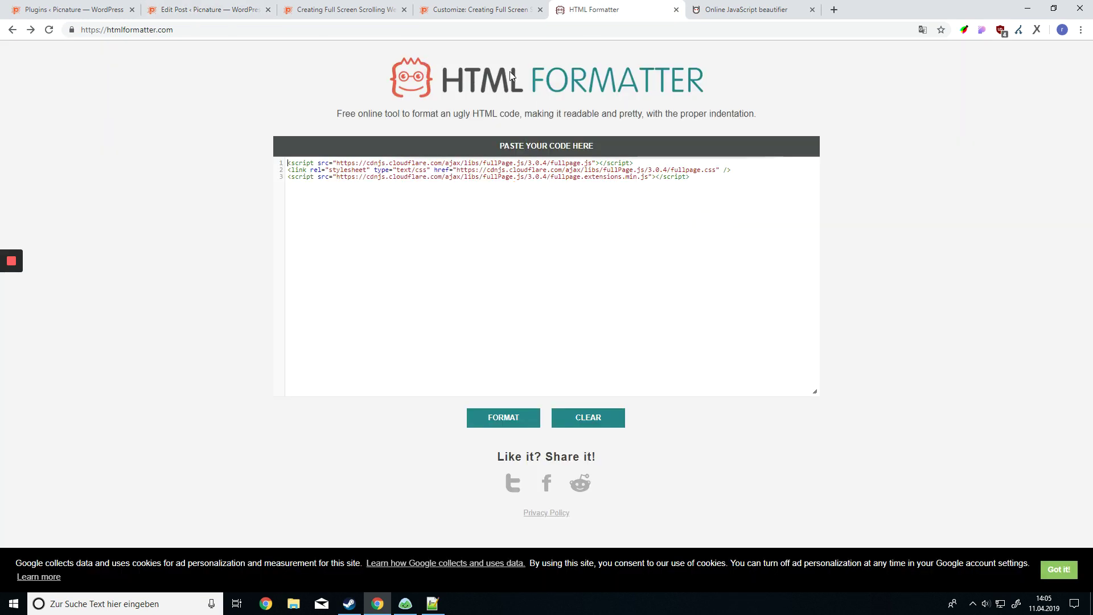
pyautogui.hotkey('ctrl', 'a')
pyautogui.write('<div id="fullpage">     <div class="section">[elementor-template id="612"]</div>     <div class="section">[elementor-template id="609"]</div>     <div class="section">[elementor-template id="606"]</div> </div>')
pyautogui.click(501, 422)
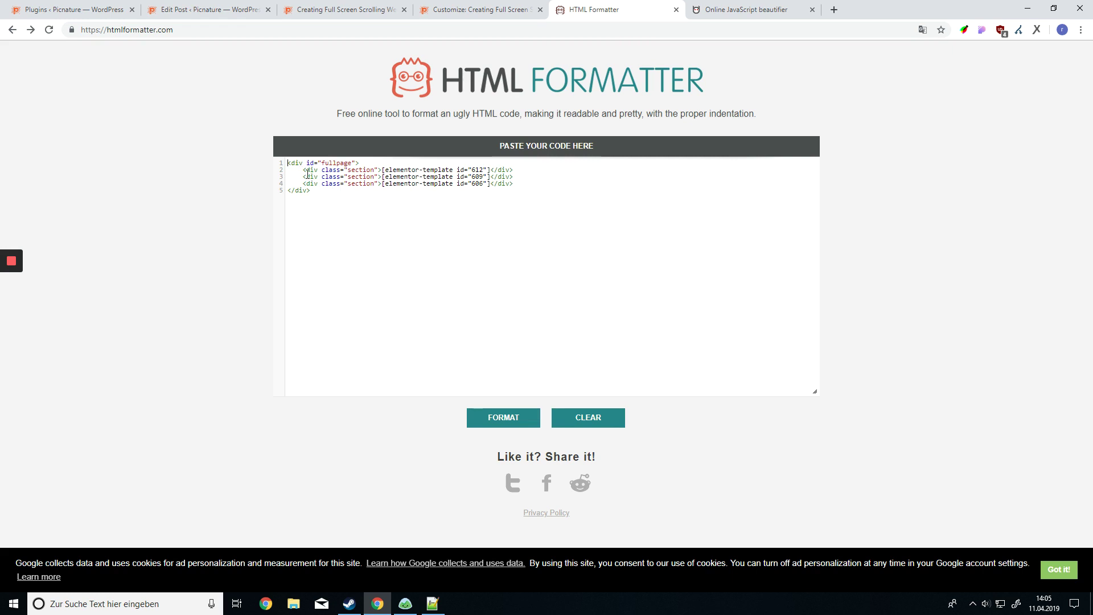
pyautogui.moveTo(354, 190); pyautogui.dragTo(289, 163)
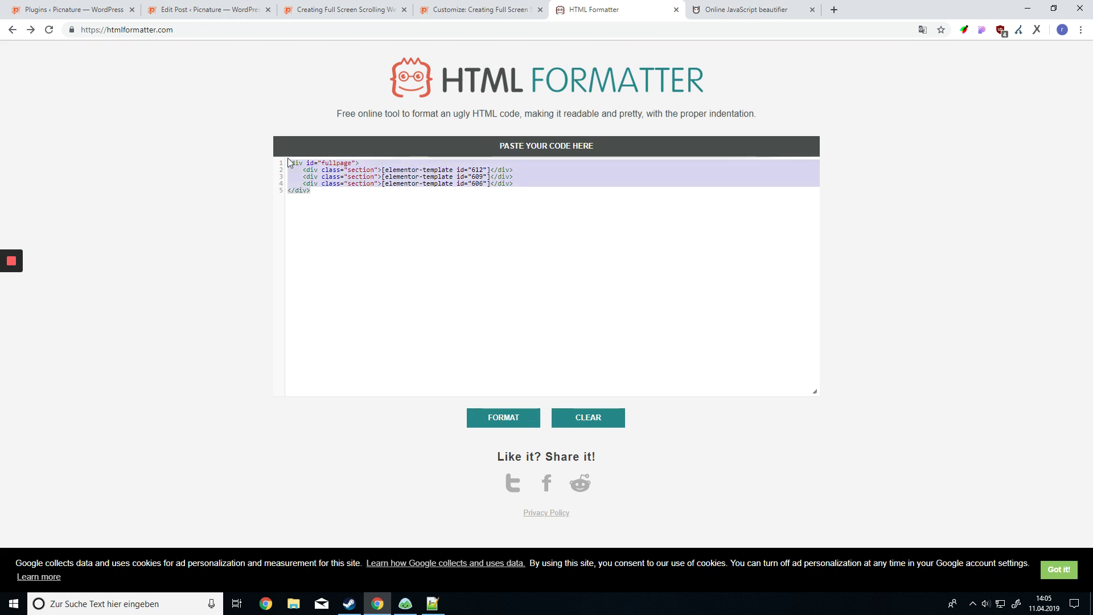
# Paste the jQuery fullPage setup code into the JavaScript beautifier, beautify it, and select the output.
pyautogui.click(745, 11)
pyautogui.click(442, 339)
pyautogui.write("jQuery(document).ready(function( $ ) {     $('#fullpage').fullpage({         //options here         scrollingSpeed: 1000,         navigation: true,         slidesNavigation: true      });      //methods     $.fn.fullpage.setAllowScrolling(true); });")
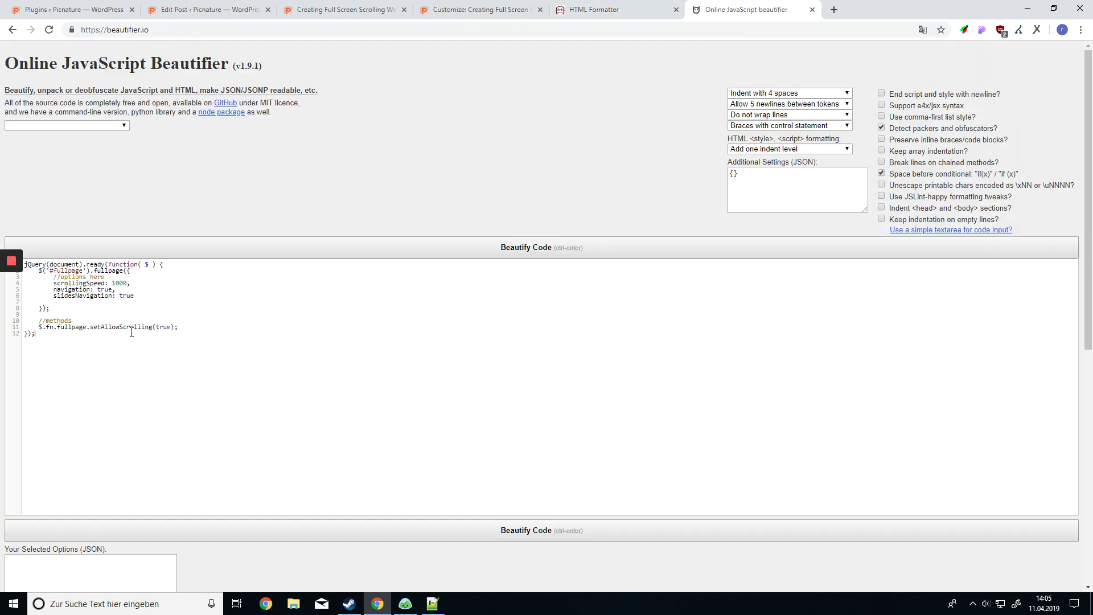
pyautogui.click(549, 529)
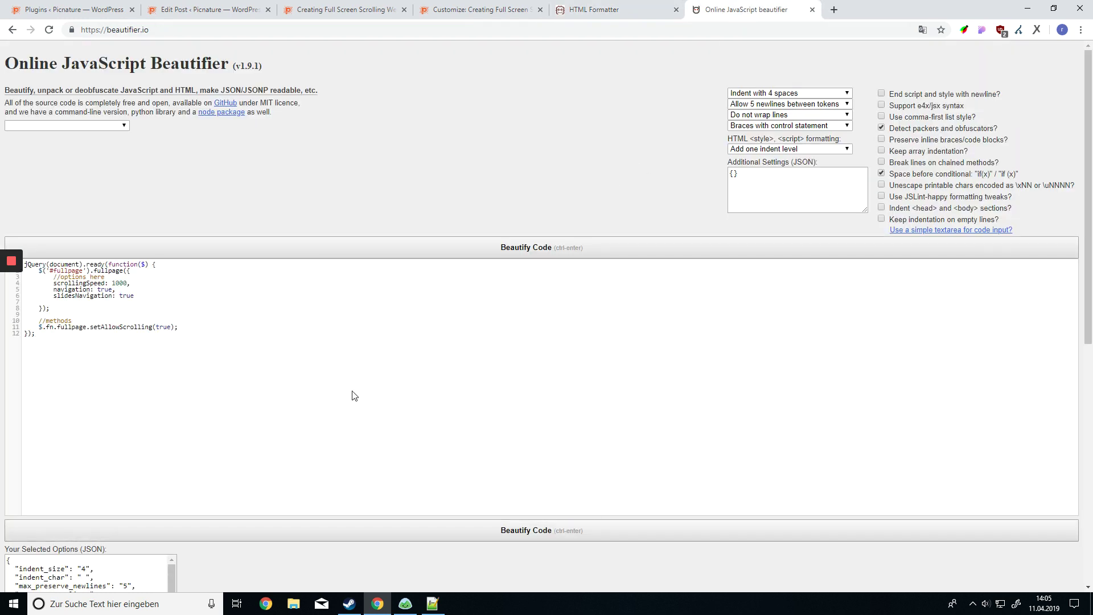
pyautogui.moveTo(108, 347); pyautogui.dragTo(82, 223)
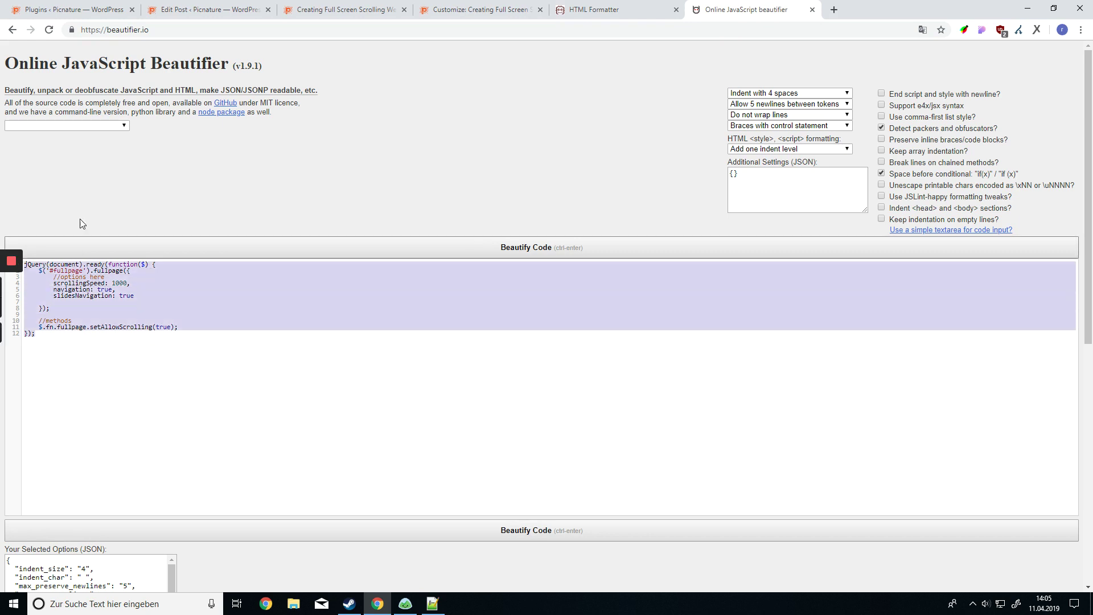
# Return to the post's editor and select the <pre> tag opening the template code.
pyautogui.click(443, 5)
pyautogui.click(208, 10)
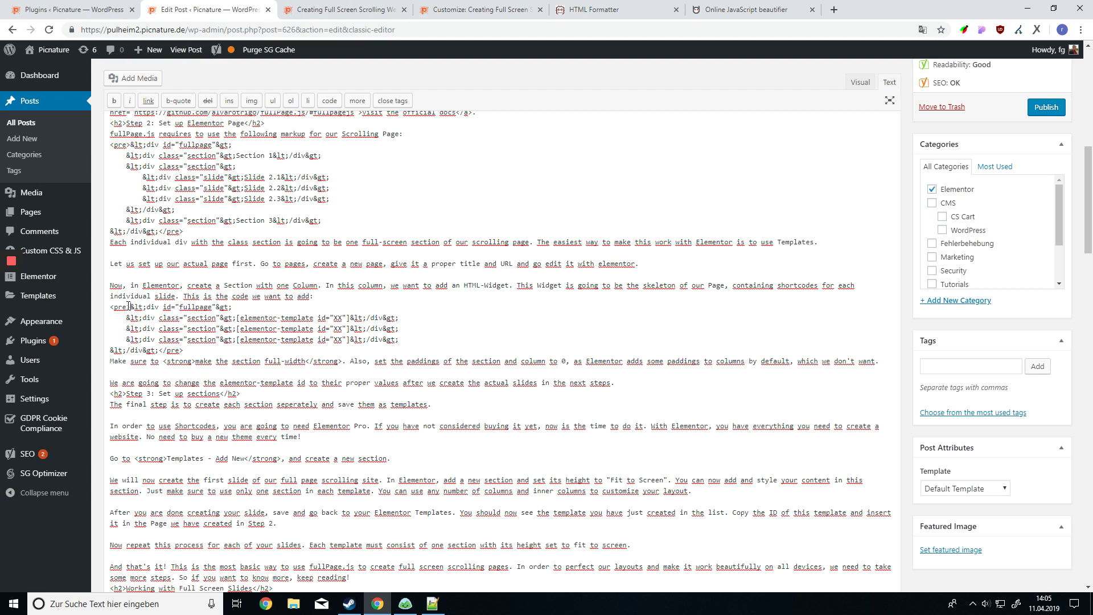
pyautogui.moveTo(132, 308); pyautogui.dragTo(109, 309)
pyautogui.scroll(2, 1022, 252)
pyautogui.scroll(-3, 288, 312)
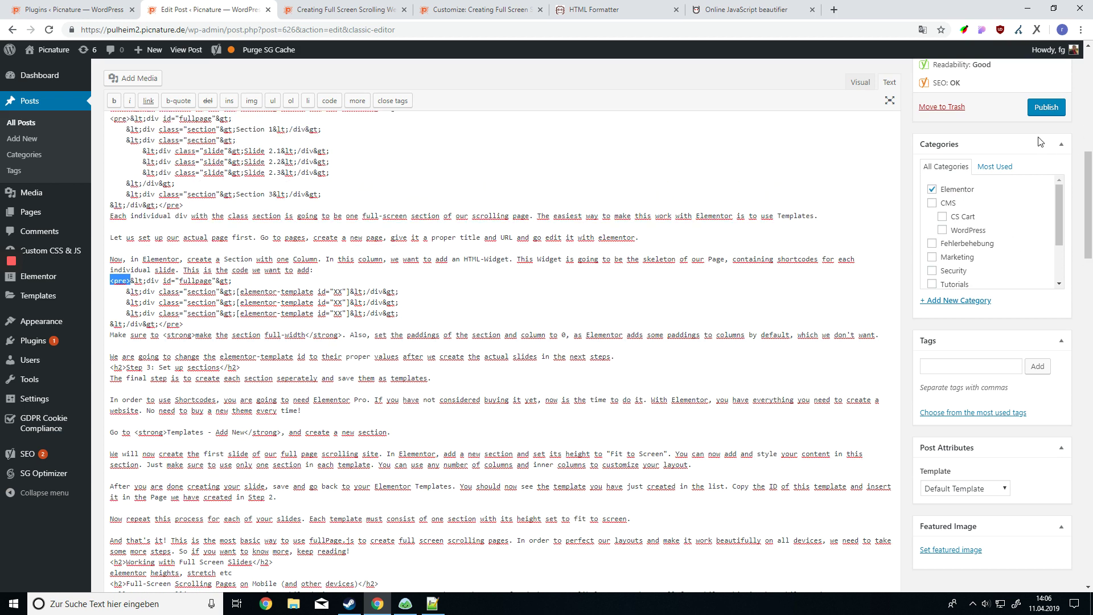
pyautogui.scroll(-6, 758, 346)
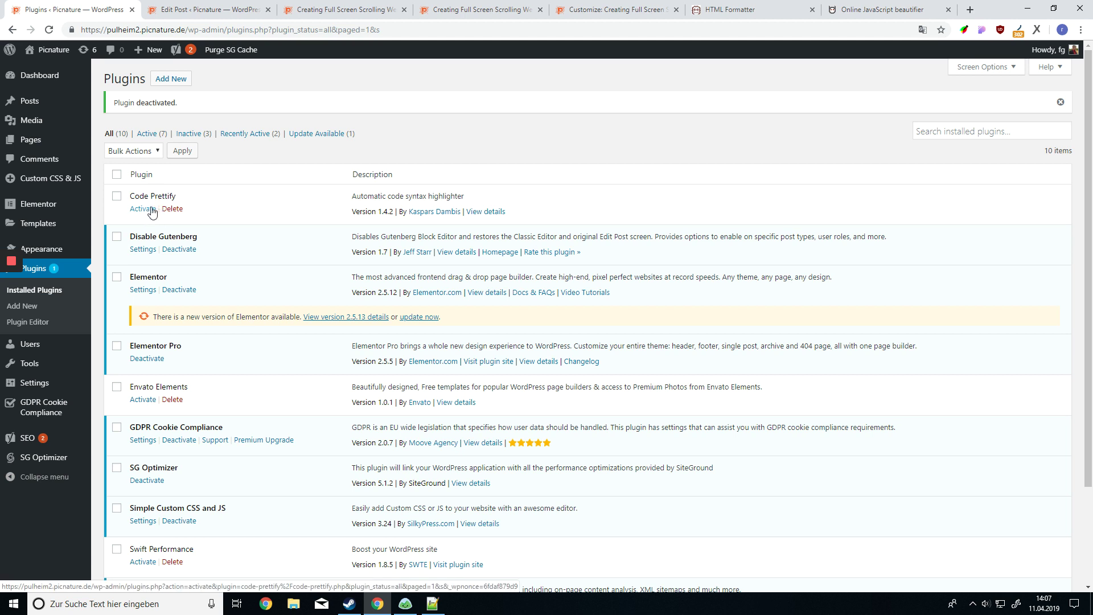
# Activate the Code Prettify plugin from the Installed Plugins list.
pyautogui.click(149, 210)
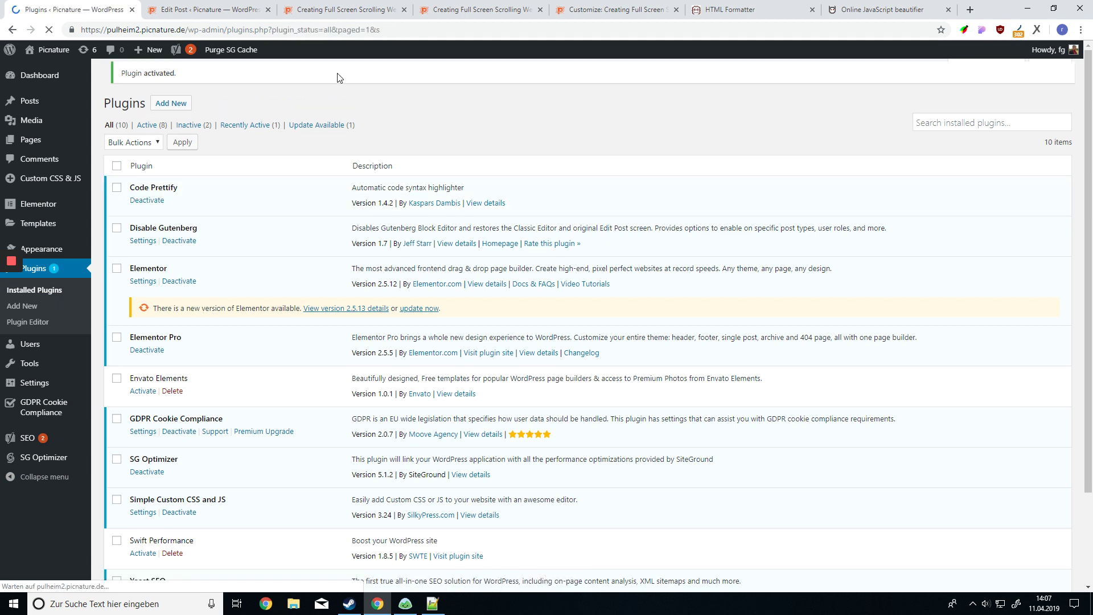
# Reload the post preview so its code blocks show Code Prettify syntax highlighting.
pyautogui.click(339, 13)
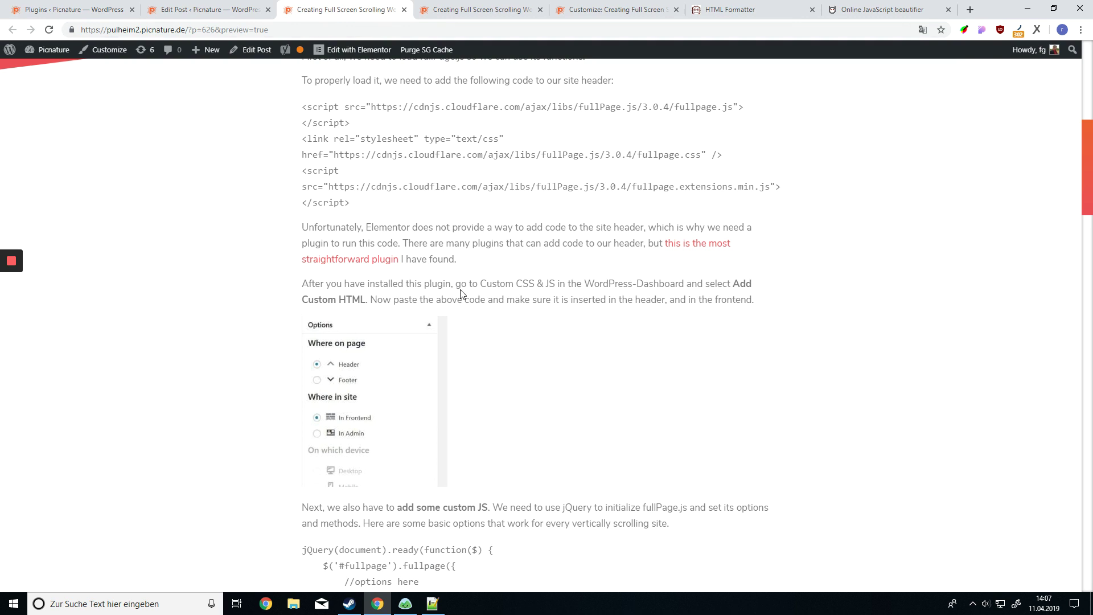
pyautogui.press('F5')
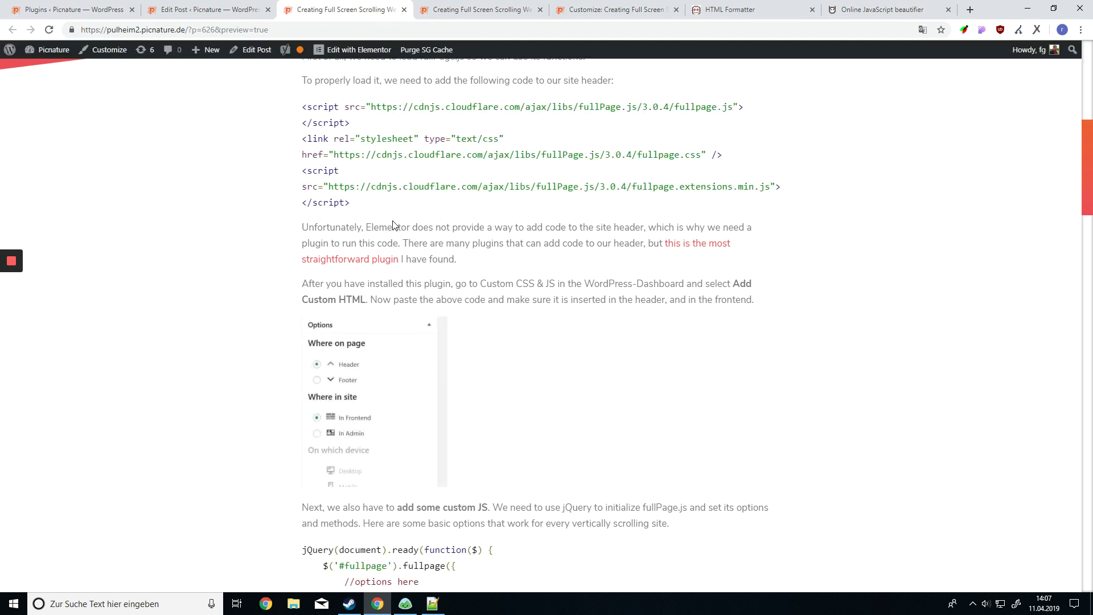
pyautogui.scroll(1, 395, 226)
pyautogui.moveTo(302, 163); pyautogui.dragTo(333, 164)
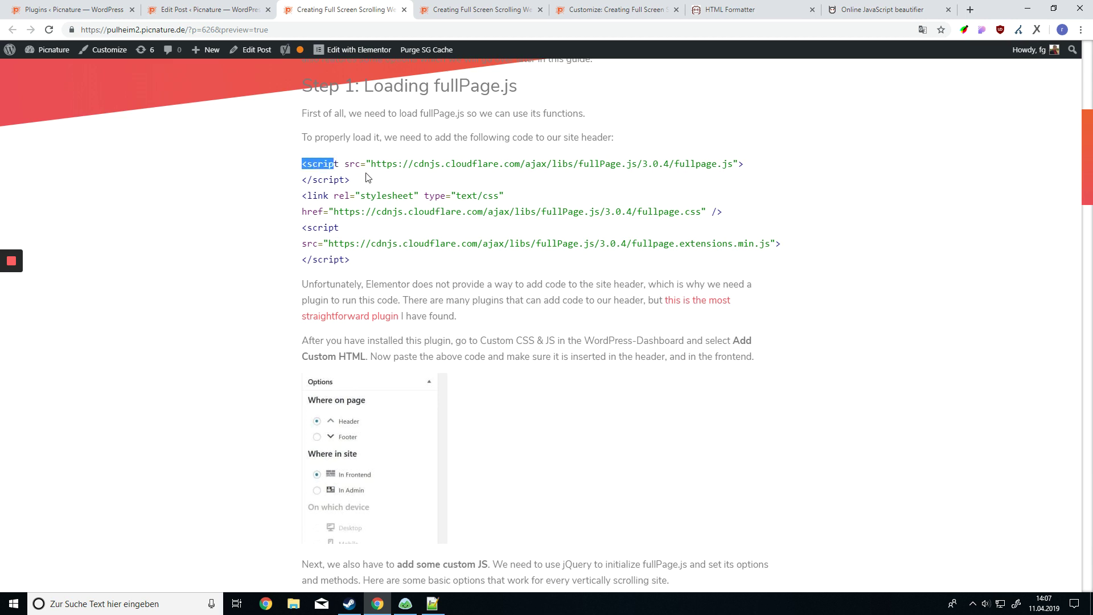
pyautogui.scroll(-7, 228, 224)
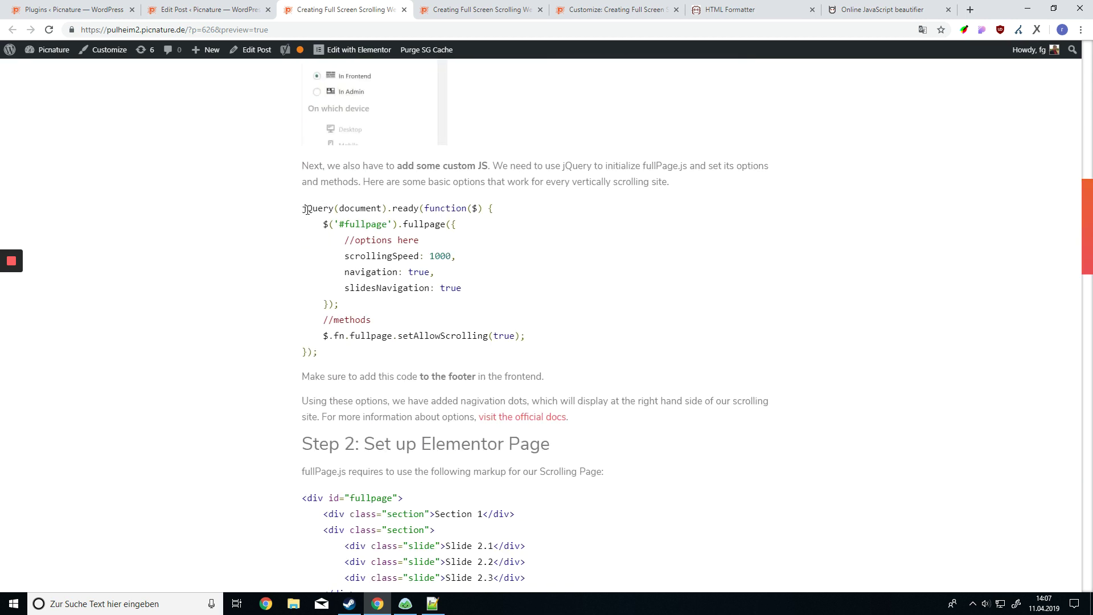
pyautogui.moveTo(307, 209); pyautogui.dragTo(382, 225)
pyautogui.click(461, 259)
# Scroll through the highlighted code, then switch to the other preview to compare.
pyautogui.scroll(-3, 463, 259)
pyautogui.scroll(5, 464, 262)
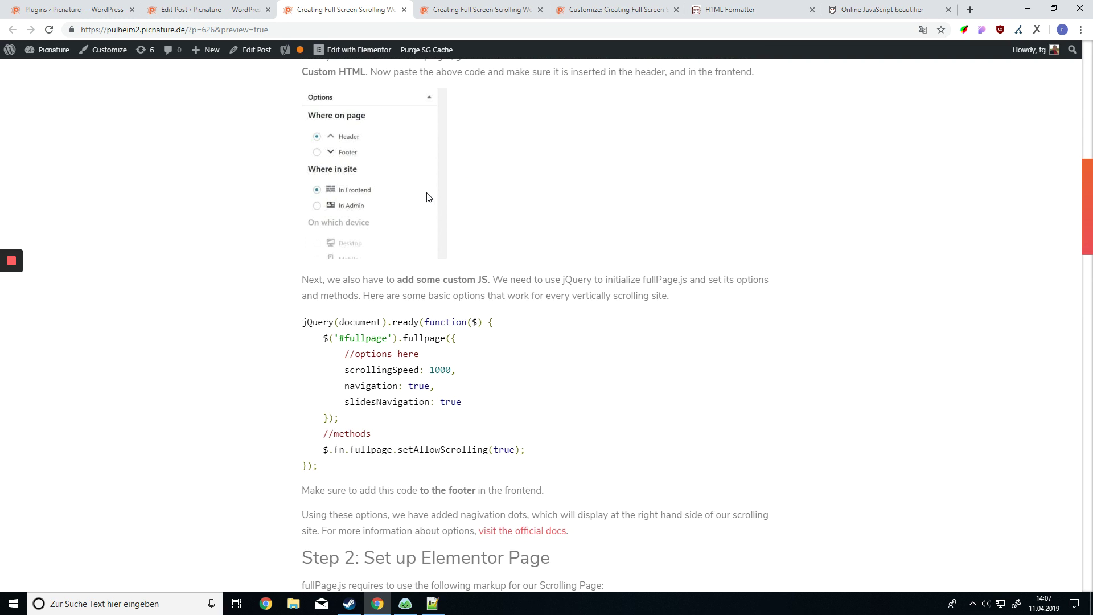
pyautogui.click(209, 8)
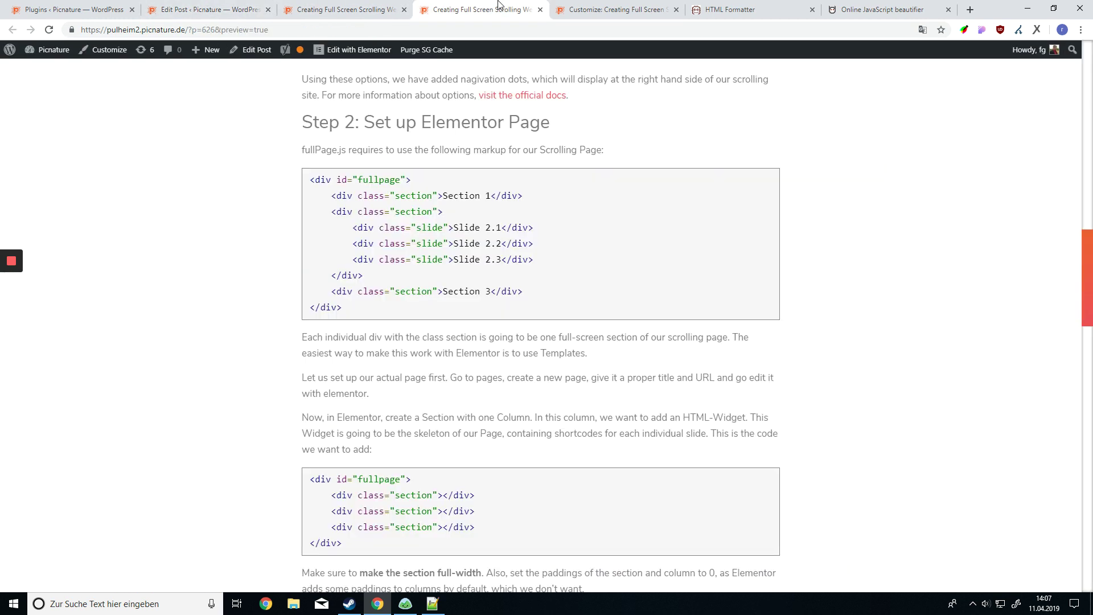
pyautogui.click(496, 8)
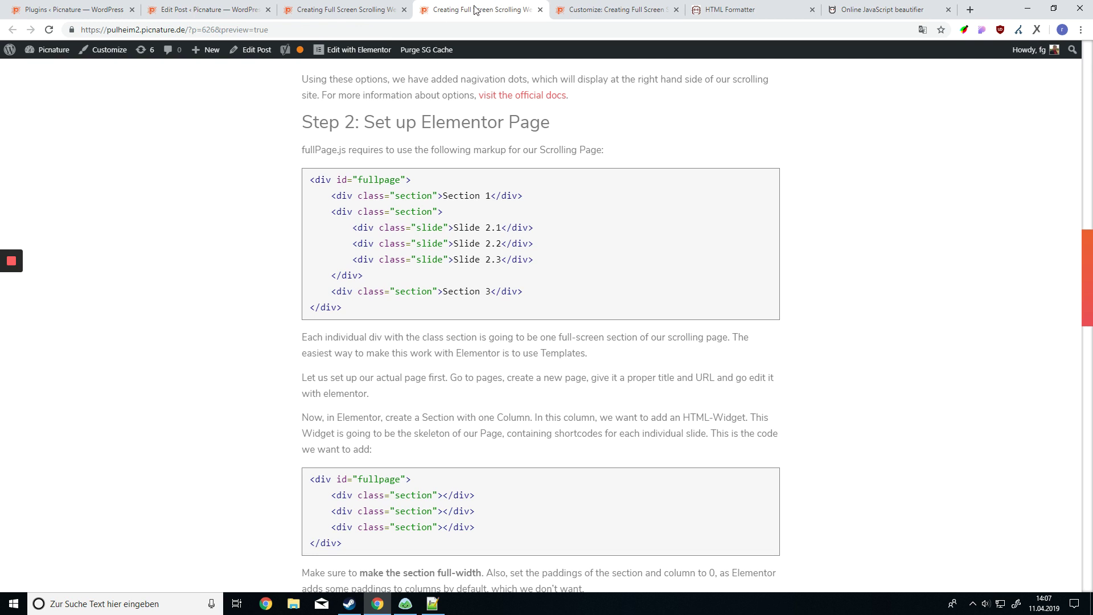
# In Additional CSS, move the misplaced '*/' to close the '/* Code Blocks' comment.
pyautogui.click(591, 5)
pyautogui.click(54, 559)
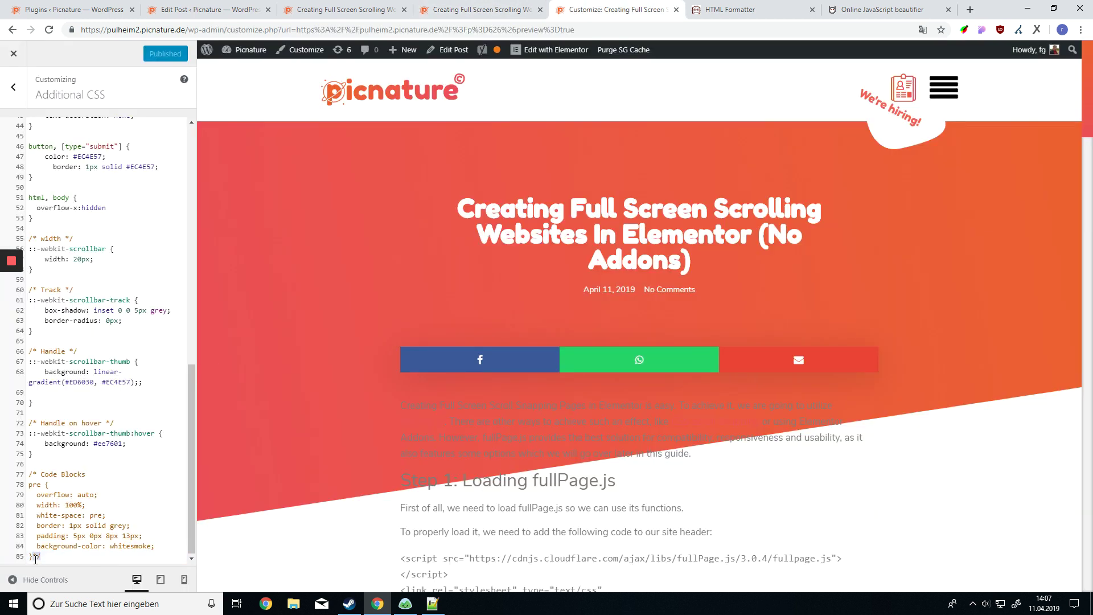
pyautogui.press('BackSpace')
pyautogui.press('BackSpace')
pyautogui.click(116, 475)
pyautogui.write('*/')
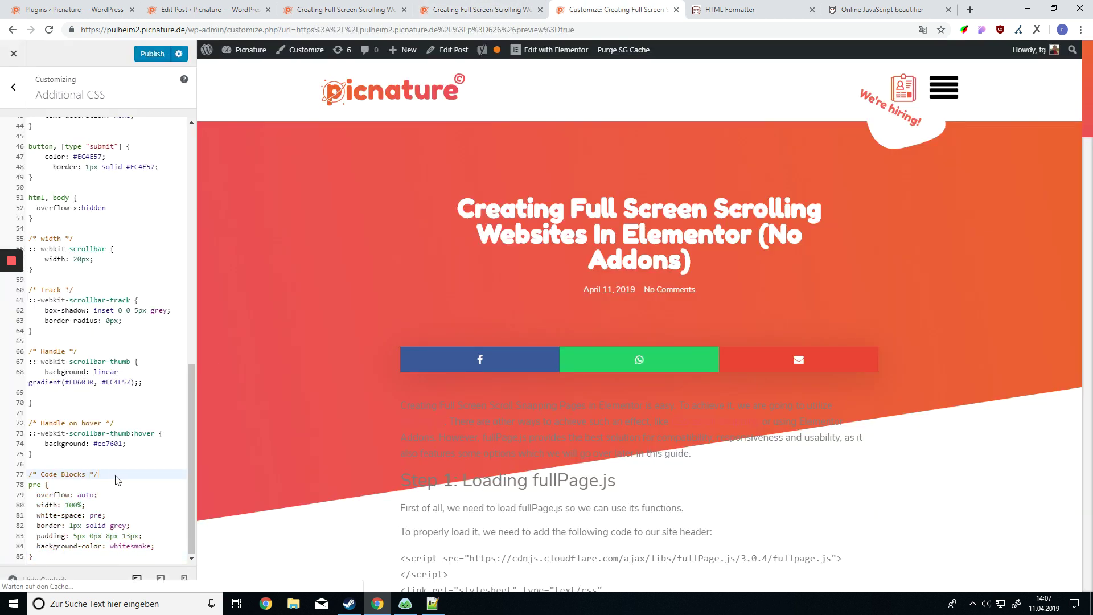
# Review the pre rule, selecting its overflow line and the white-space: pre declaration.
pyautogui.scroll(-3, 422, 453)
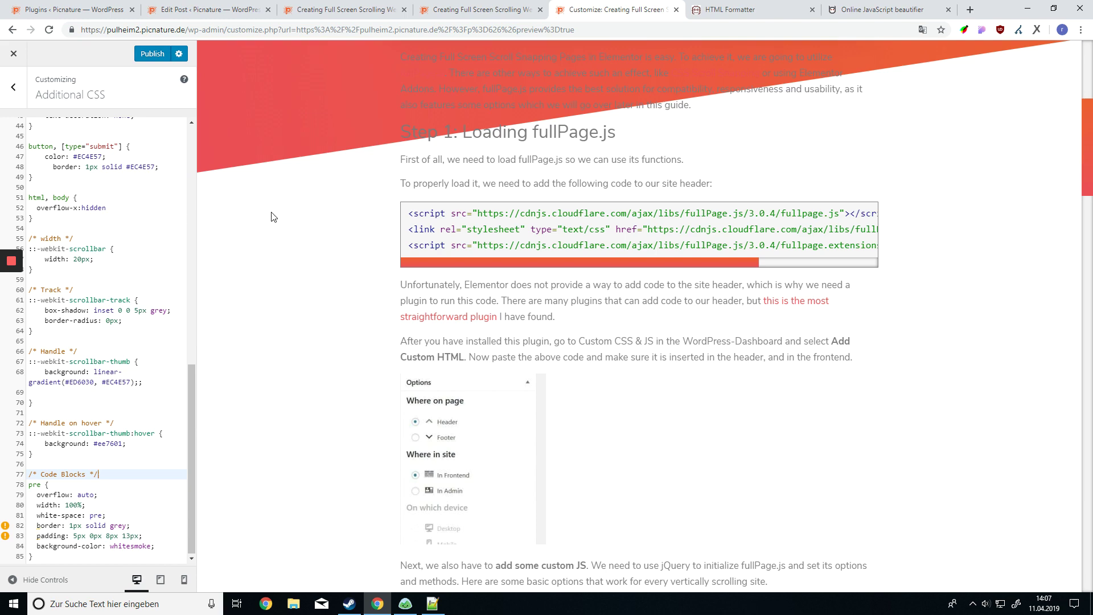
pyautogui.scroll(-3, 325, 374)
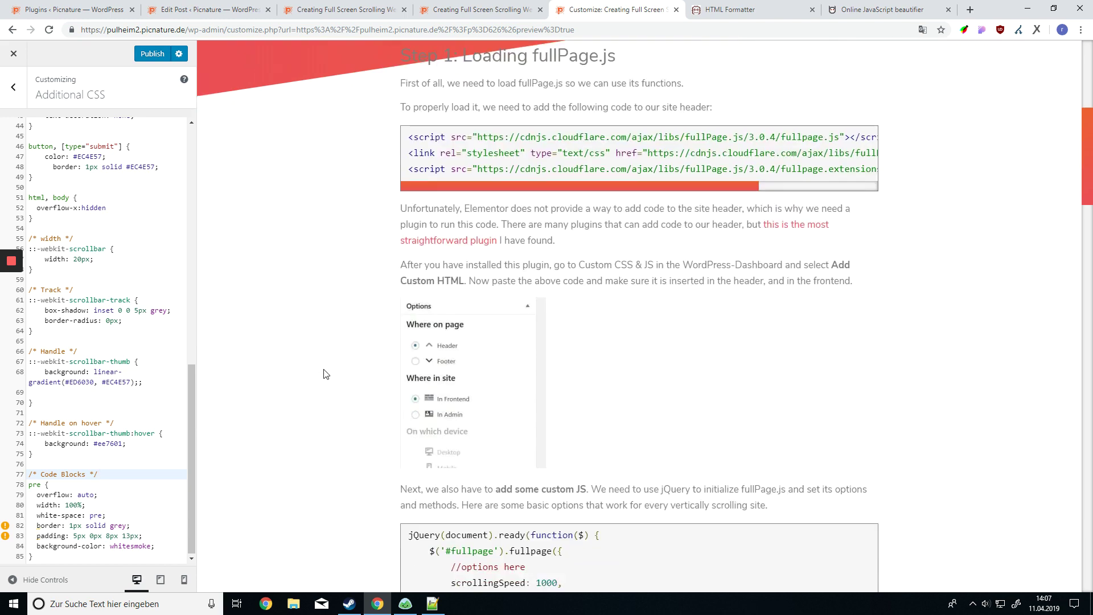
pyautogui.scroll(4, 328, 372)
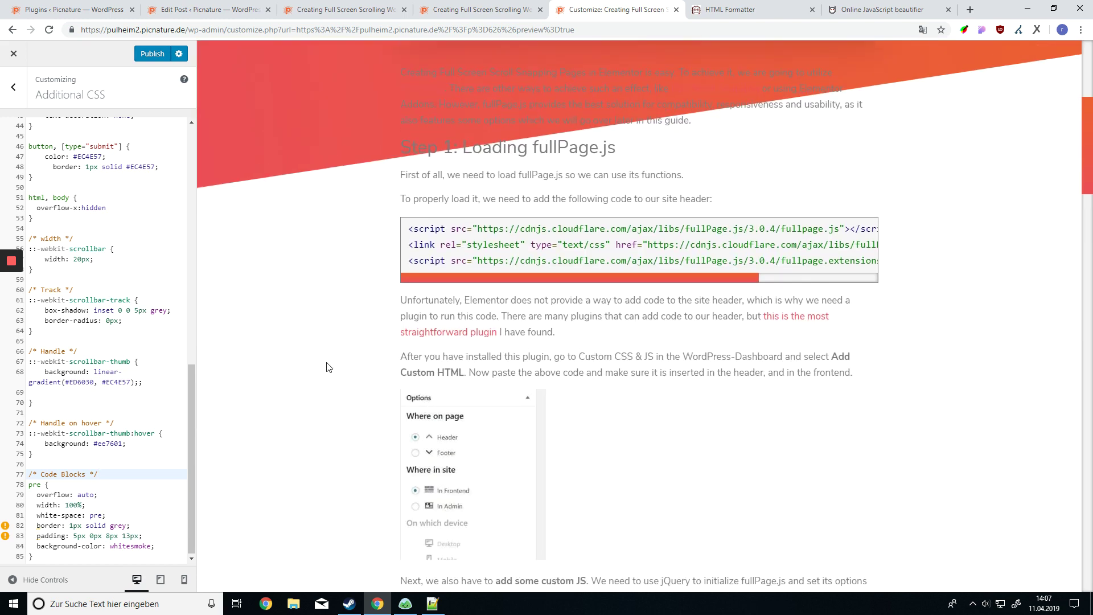
pyautogui.scroll(3, 328, 369)
pyautogui.scroll(-2, 327, 367)
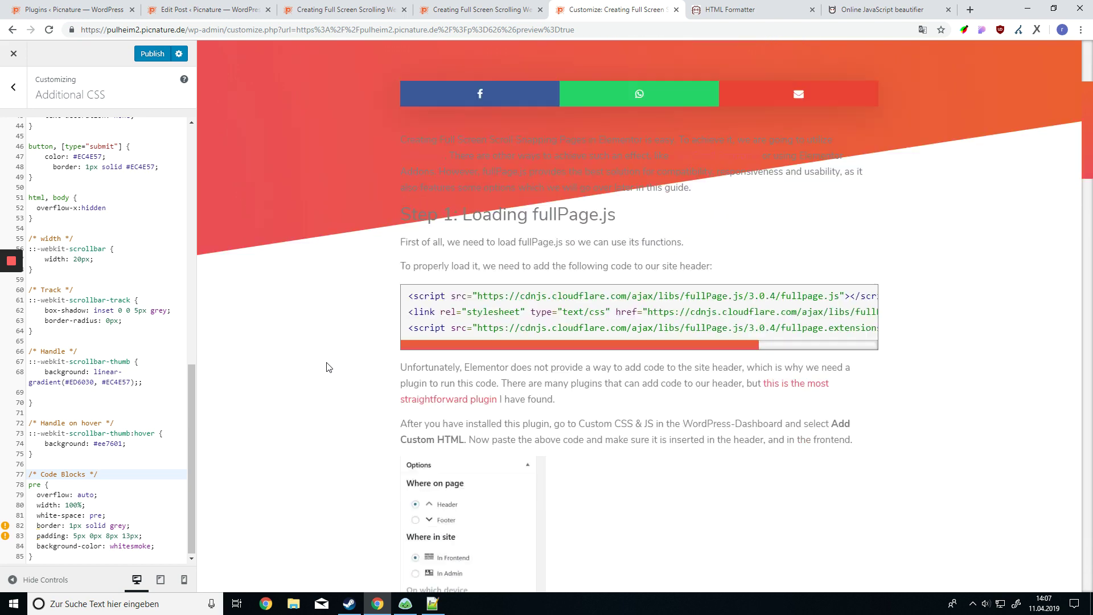
pyautogui.moveTo(29, 495); pyautogui.dragTo(115, 493)
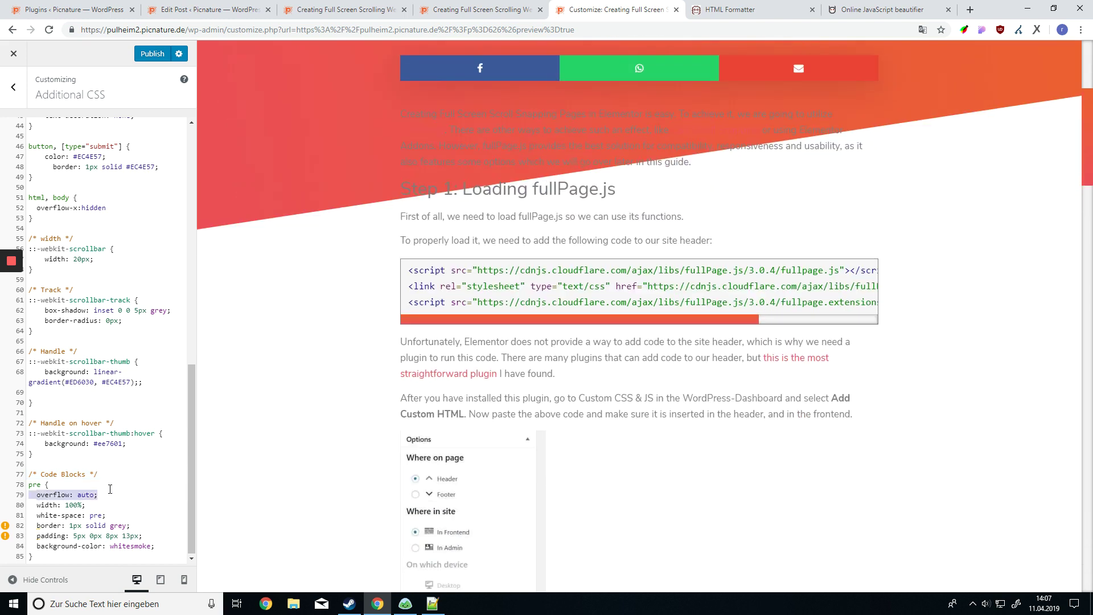
pyautogui.click(98, 505)
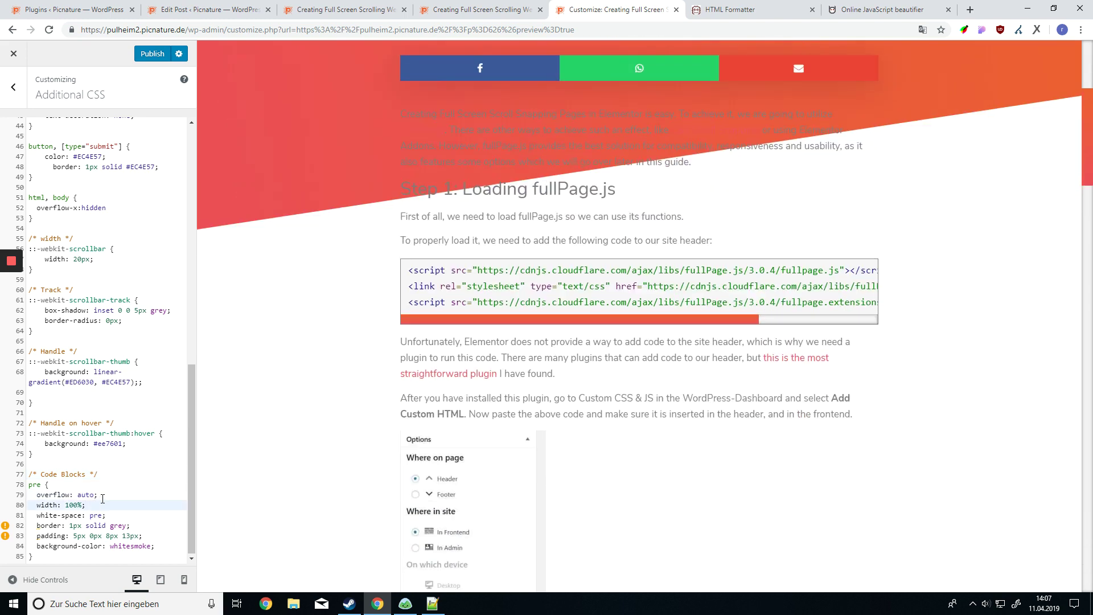
pyautogui.tripleClick(121, 510)
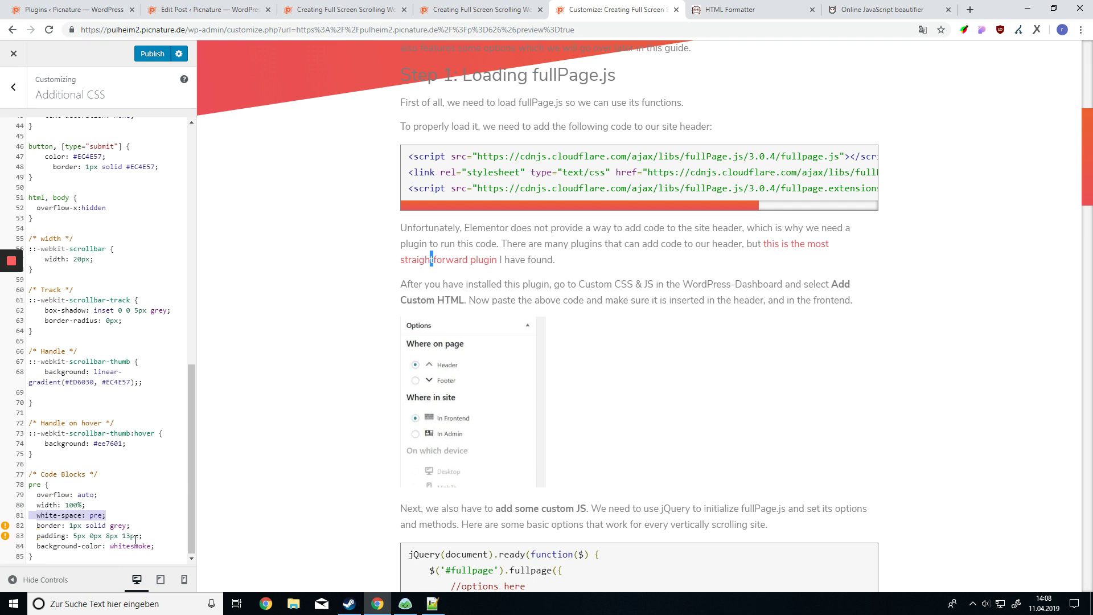
pyautogui.click(105, 515)
pyautogui.press('BackSpace')
pyautogui.press('BackSpace')
pyautogui.press('BackSpace')
pyautogui.press('BackSpace')
pyautogui.press('BackSpace')
pyautogui.press('BackSpace')
pyautogui.press('BackSpace')
pyautogui.press('BackSpace')
pyautogui.press('BackSpace')
pyautogui.press('BackSpace')
pyautogui.press('BackSpace')
pyautogui.press('BackSpace')
pyautogui.press('BackSpace')
pyautogui.press('BackSpace')
pyautogui.press('BackSpace')
pyautogui.press('BackSpace')
pyautogui.press('BackSpace')
pyautogui.press('BackSpace')
pyautogui.press('BackSpace')
pyautogui.press('BackSpace')
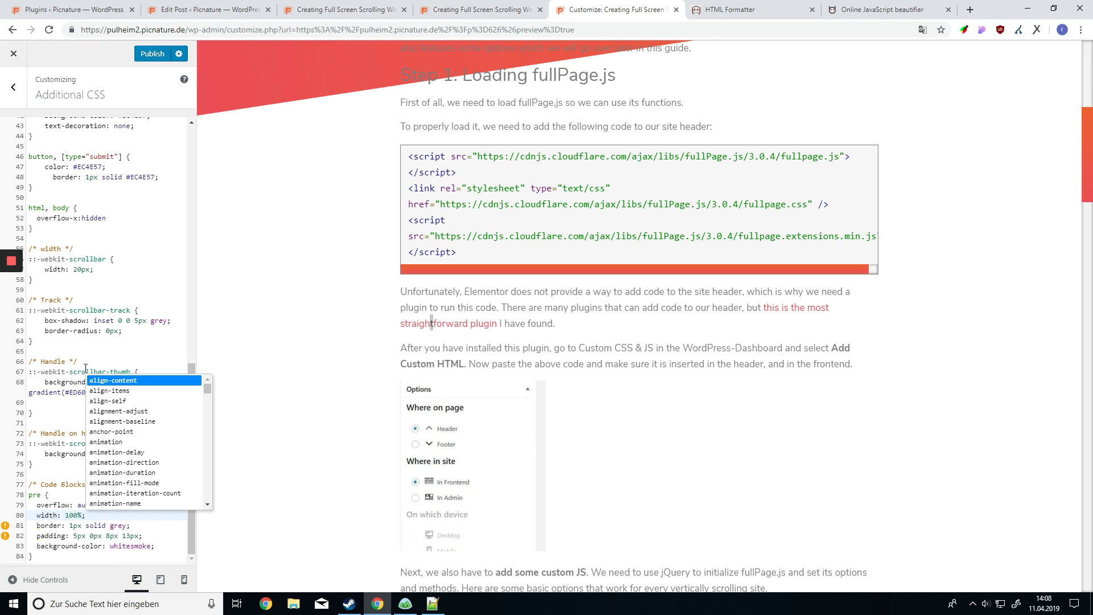
pyautogui.press('Return')
pyautogui.write('white-space: pre;')
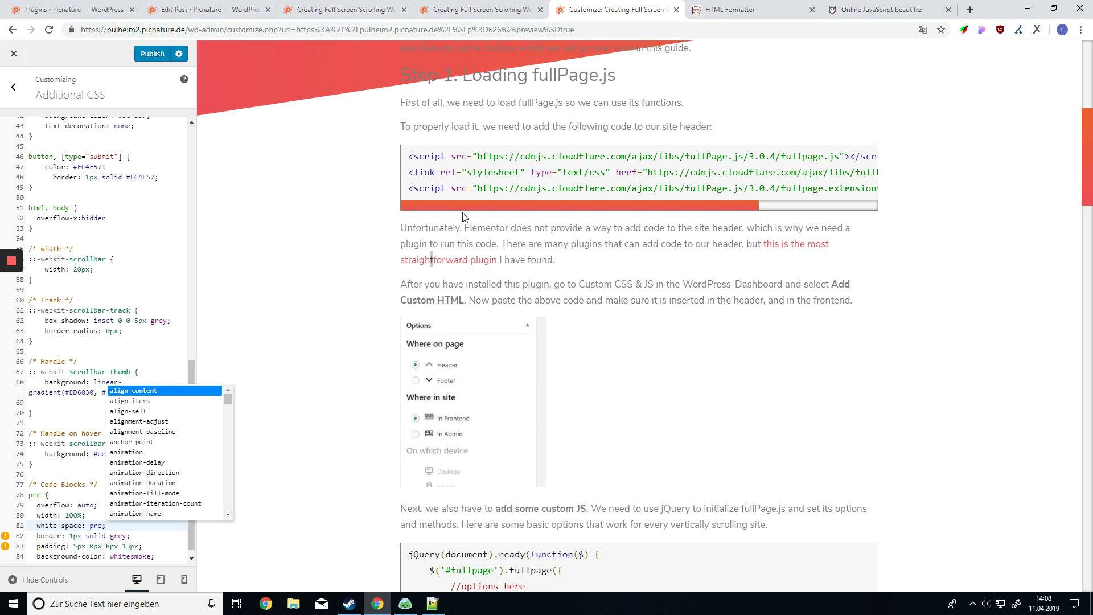
pyautogui.hotkey('ctrl', 'z')
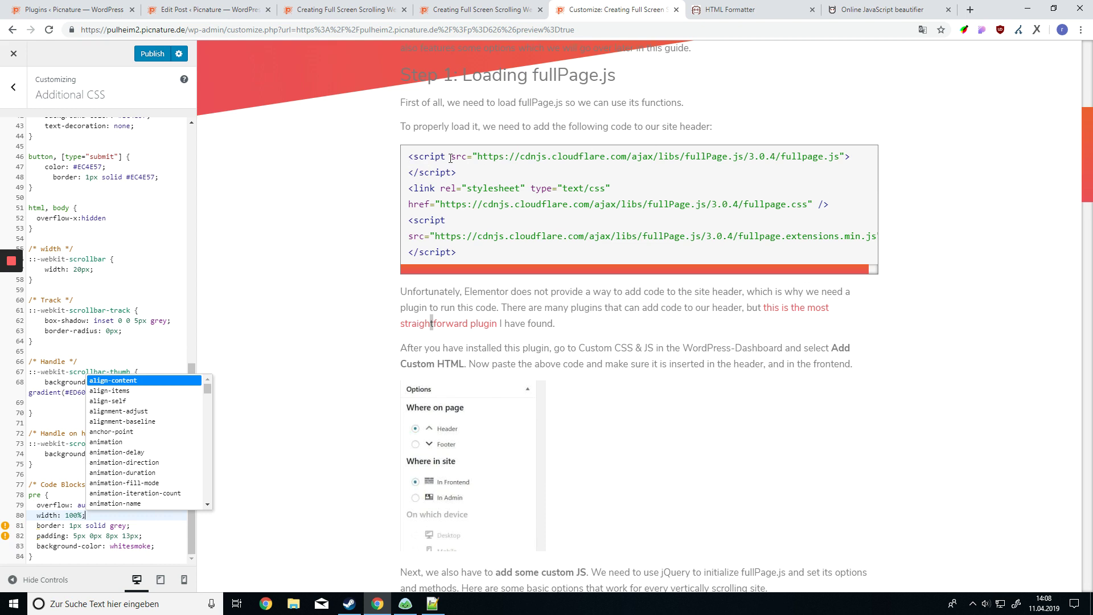
pyautogui.click(862, 160)
pyautogui.moveTo(848, 160); pyautogui.dragTo(847, 171)
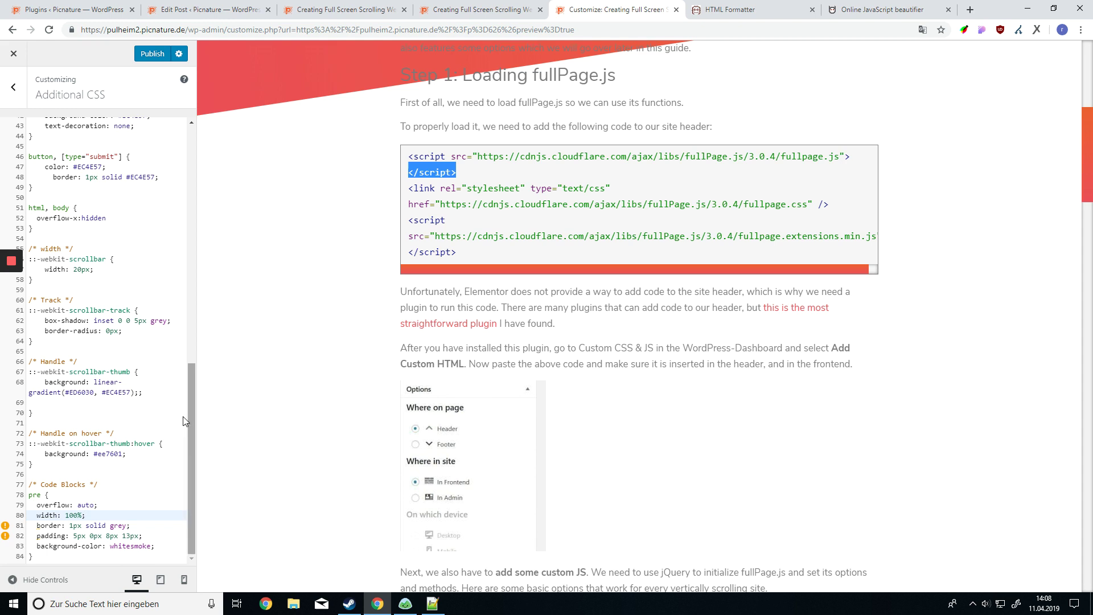
pyautogui.click(142, 515)
pyautogui.press('Return')
pyautogui.write('white-space: pre;')
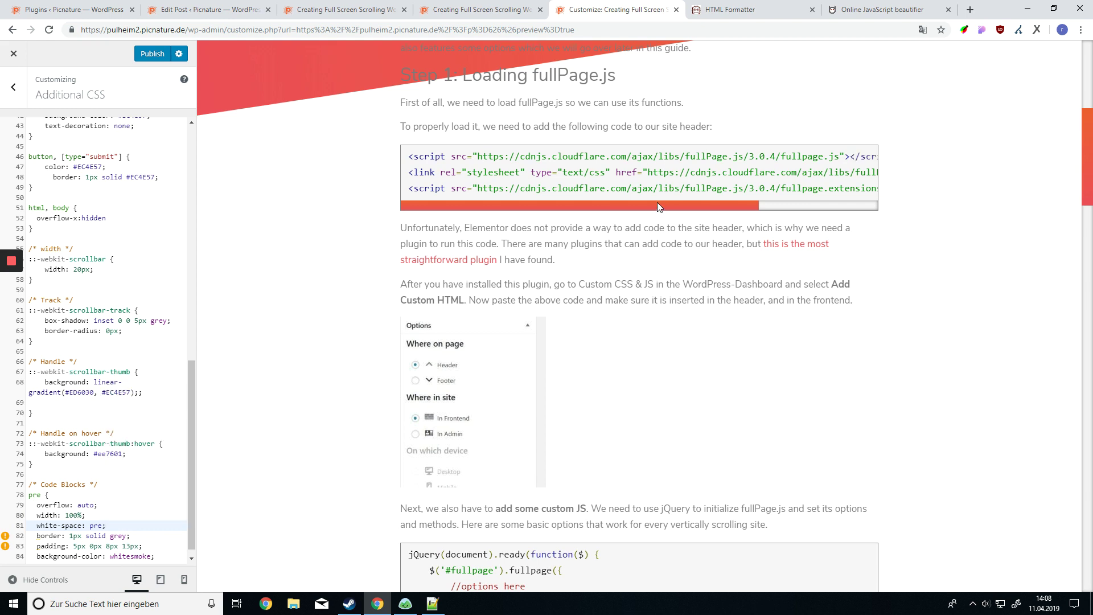
pyautogui.moveTo(658, 203); pyautogui.dragTo(590, 220)
pyautogui.scroll(-5, 671, 365)
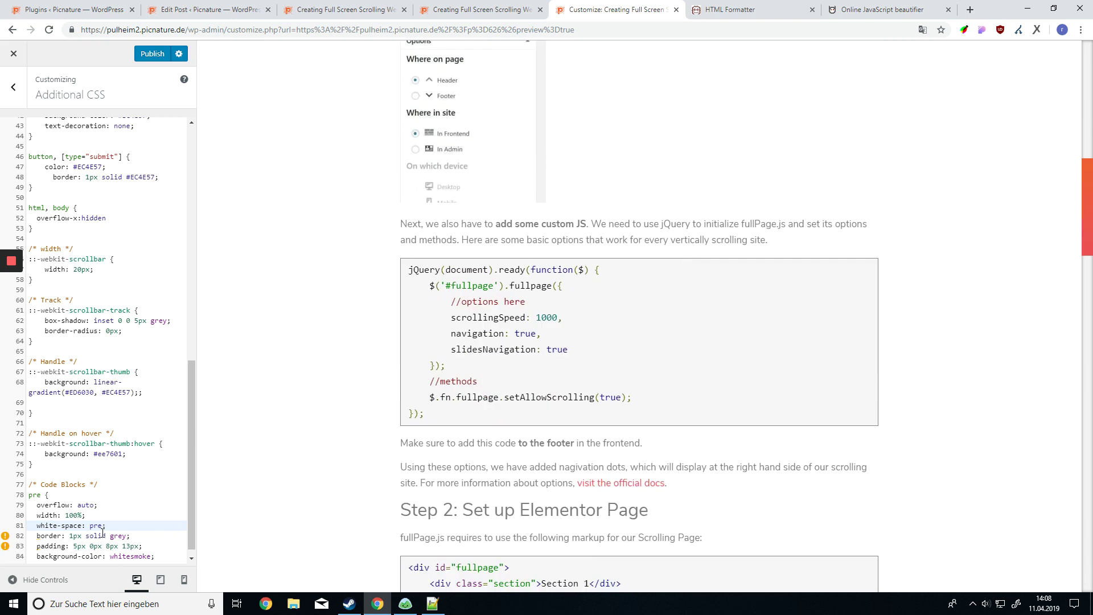
pyautogui.click(104, 506)
pyautogui.moveTo(98, 505); pyautogui.dragTo(36, 503)
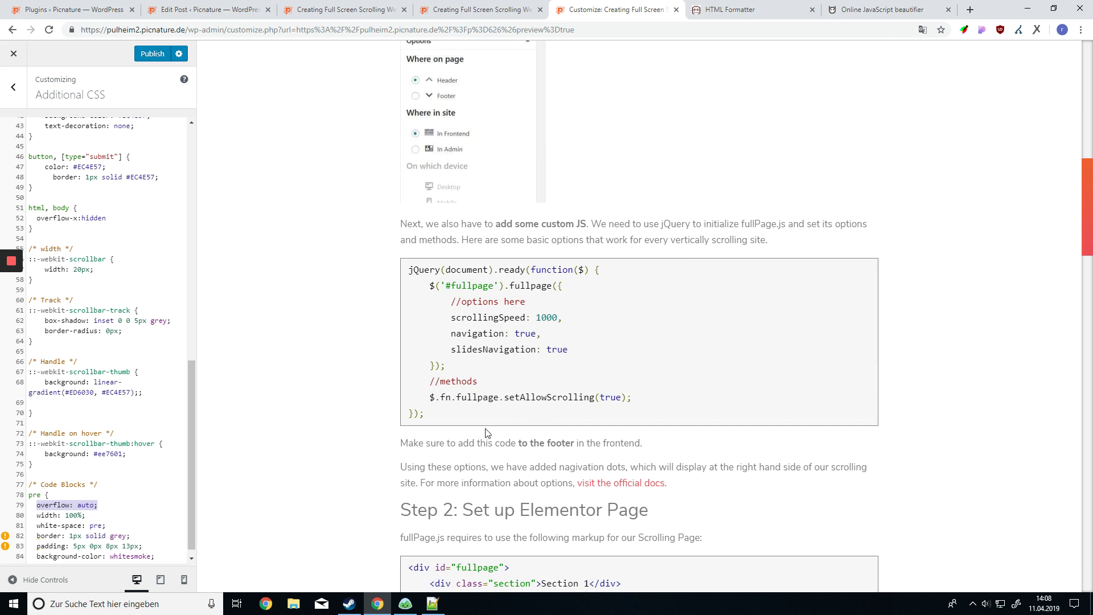
pyautogui.scroll(-1, 487, 433)
pyautogui.click(122, 536)
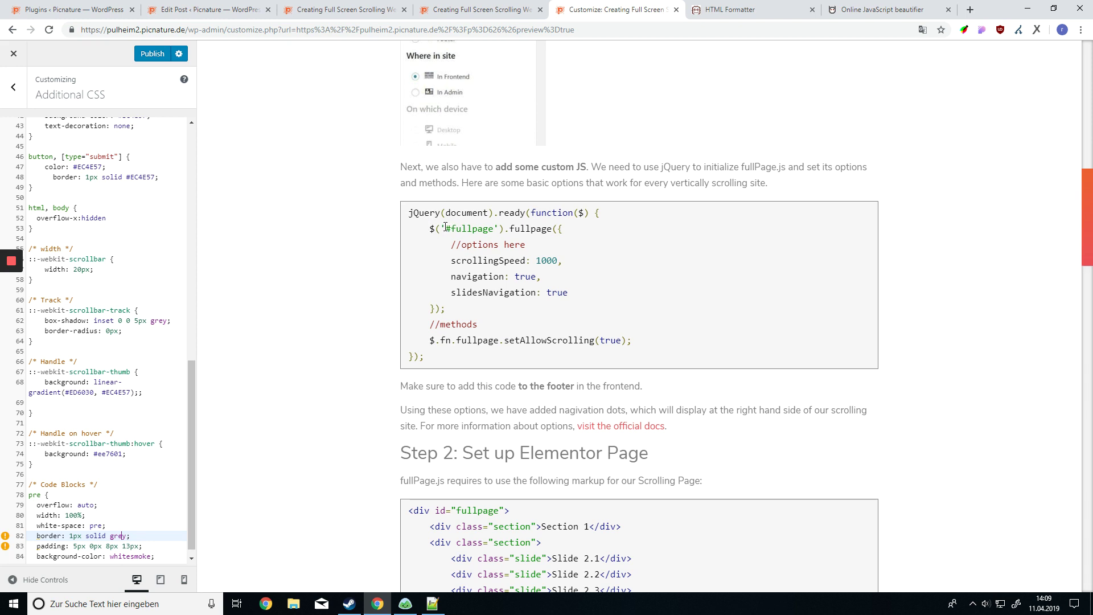
pyautogui.scroll(-1, 530, 312)
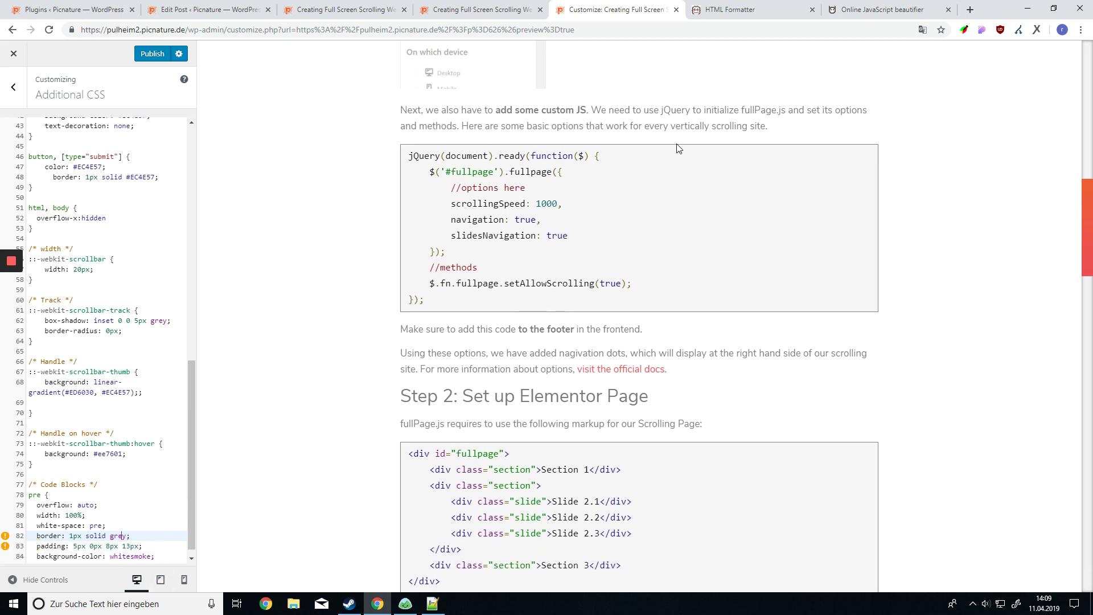
pyautogui.scroll(-1, 436, 456)
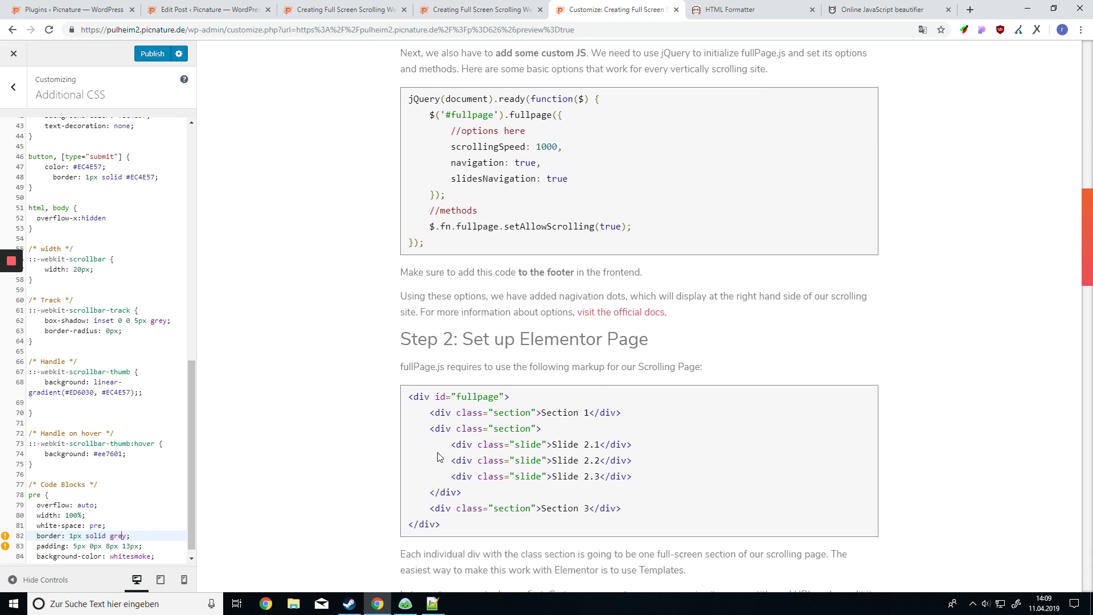
pyautogui.scroll(-4, 438, 456)
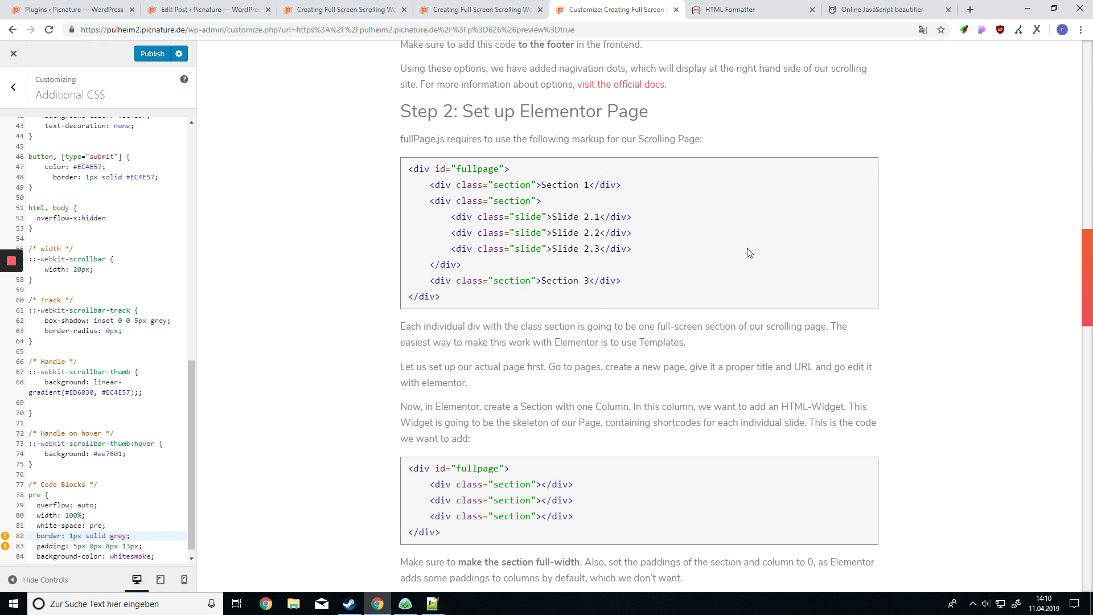
pyautogui.click(170, 555)
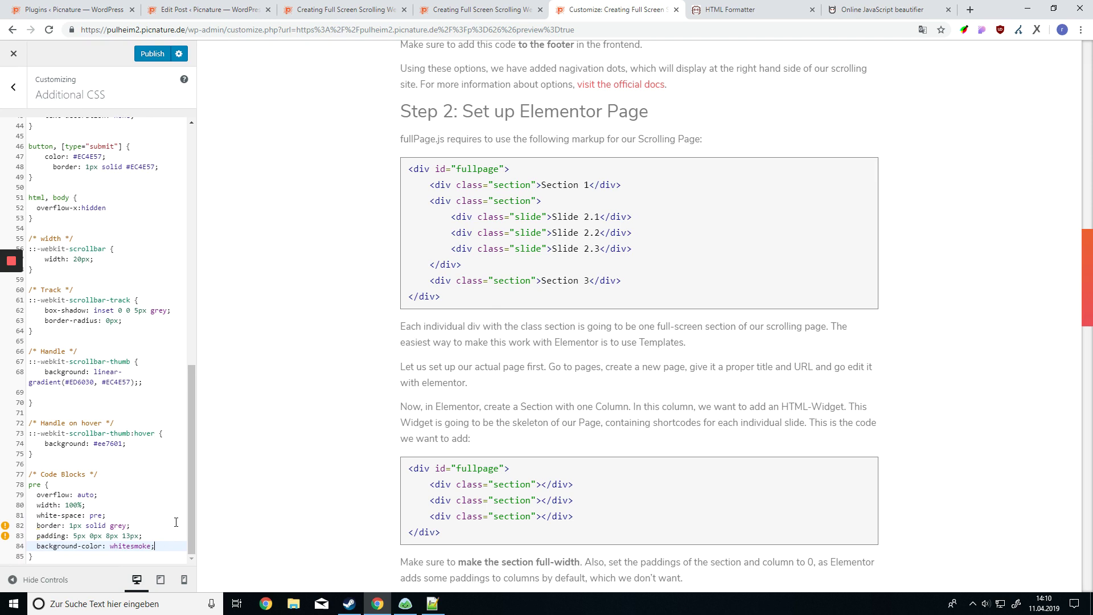
pyautogui.press('Return')
pyautogui.write('height:')
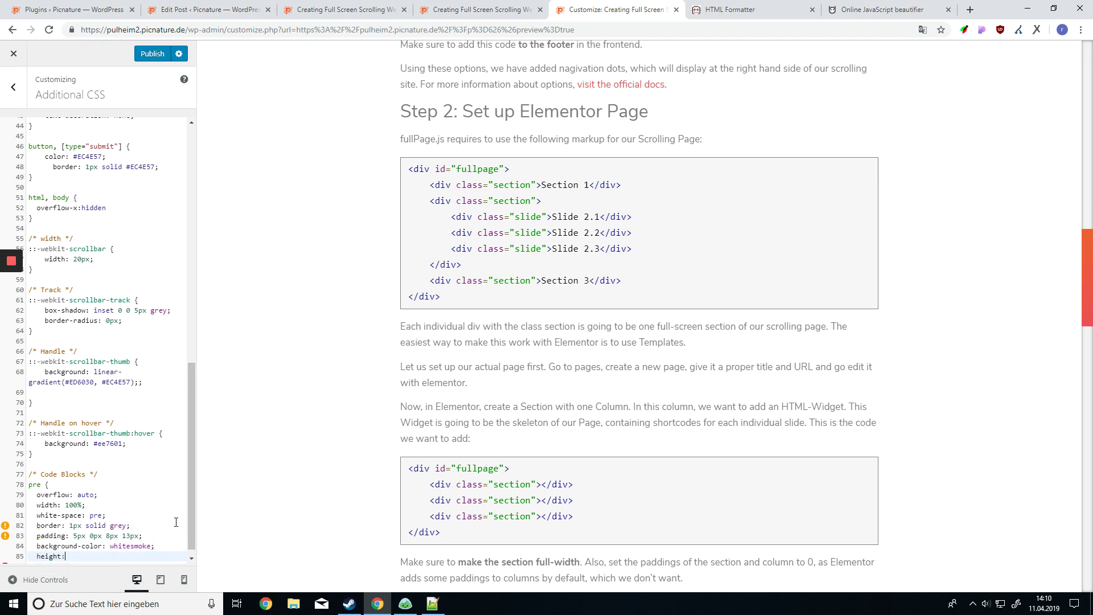
pyautogui.write(' 100px;')
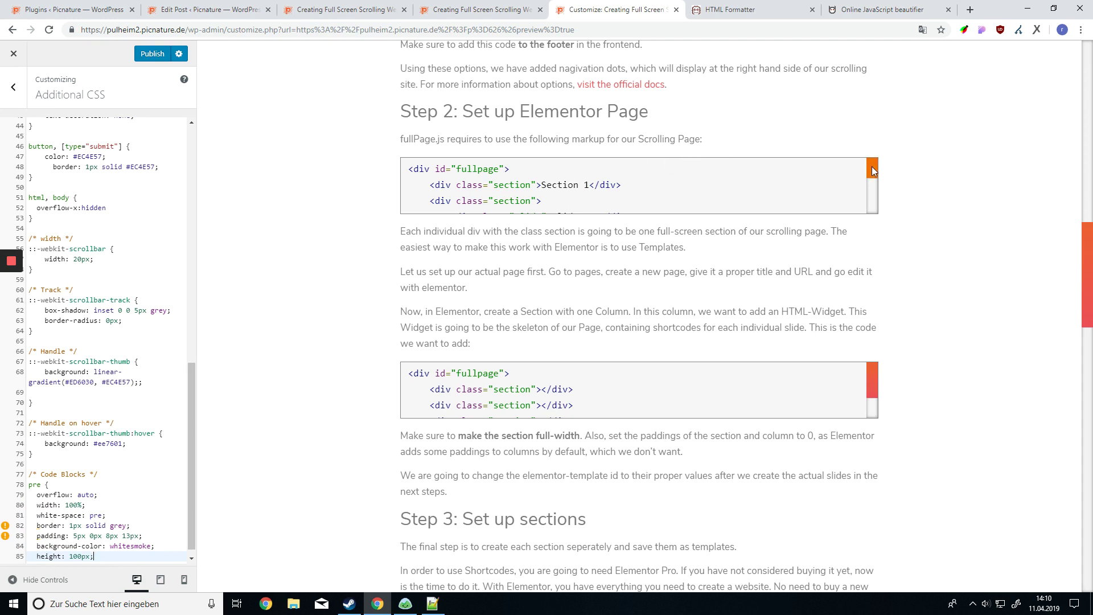
pyautogui.moveTo(873, 168); pyautogui.dragTo(872, 203)
pyautogui.click(137, 560)
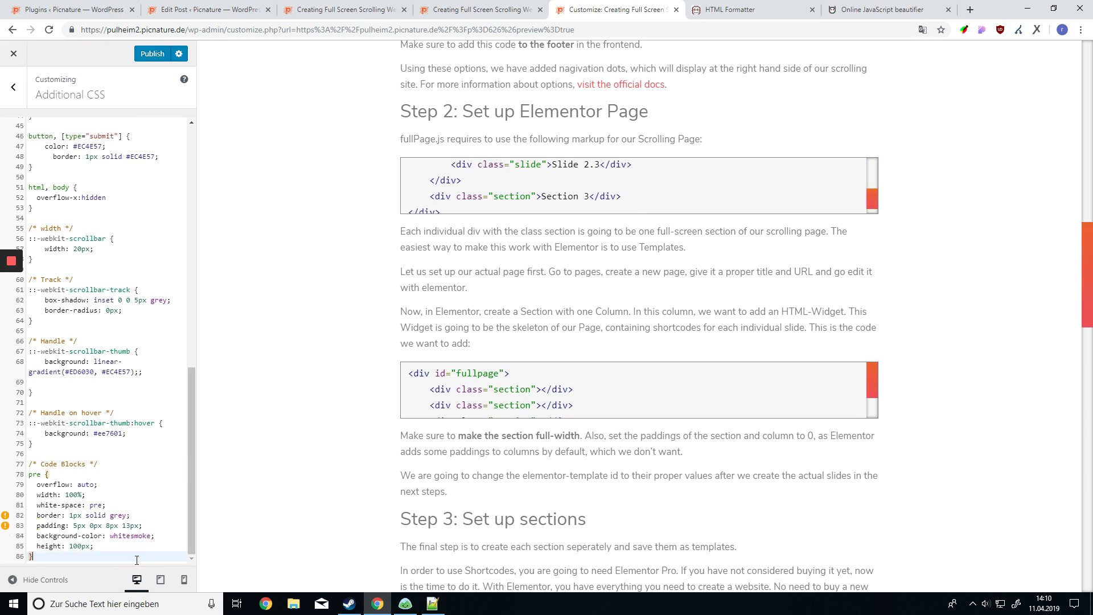
pyautogui.click(146, 549)
pyautogui.press('BackSpace')
pyautogui.press('BackSpace')
pyautogui.press('BackSpace')
pyautogui.press('BackSpace')
pyautogui.press('BackSpace')
pyautogui.press('BackSpace')
pyautogui.press('BackSpace')
pyautogui.press('BackSpace')
pyautogui.press('BackSpace')
pyautogui.press('BackSpace')
pyautogui.press('BackSpace')
pyautogui.press('BackSpace')
pyautogui.press('BackSpace')
pyautogui.press('BackSpace')
pyautogui.press('BackSpace')
pyautogui.press('BackSpace')
pyautogui.press('BackSpace')
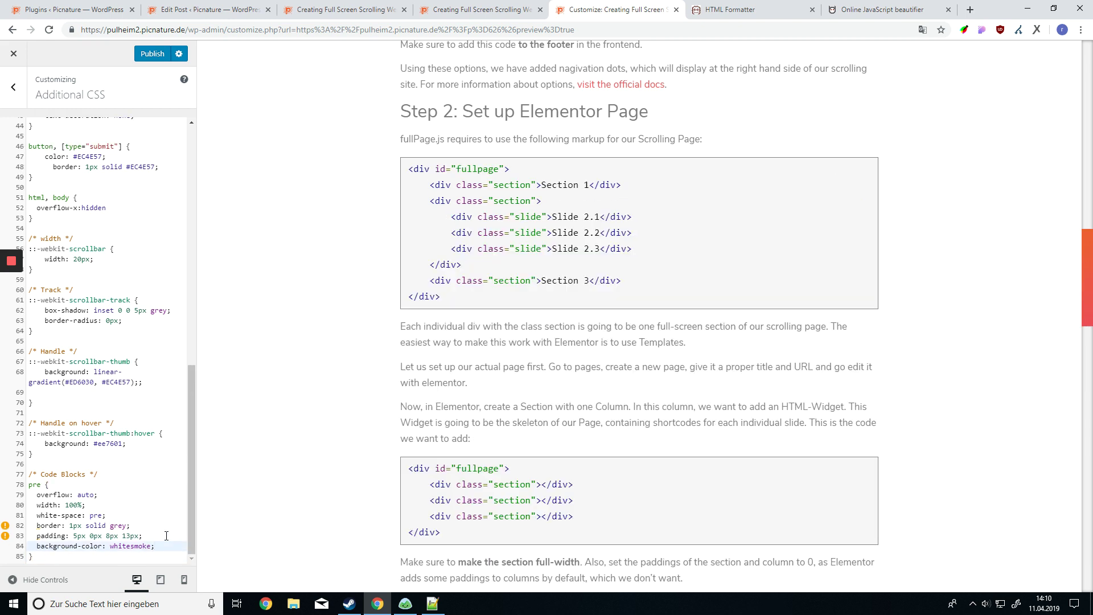